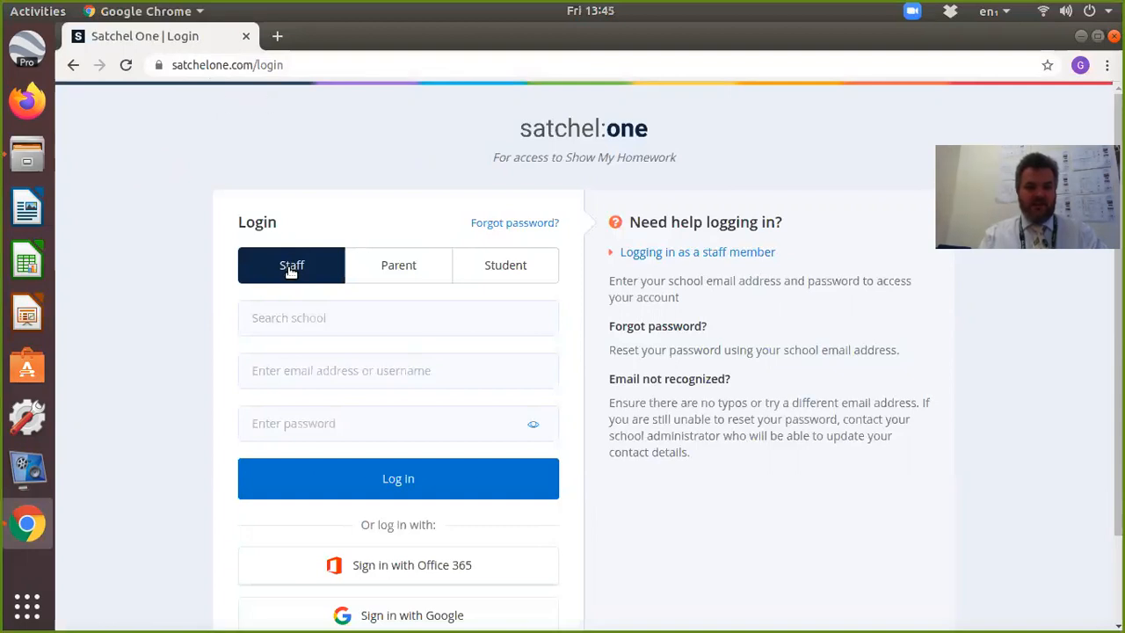
{"action": "left_click", "coordinate": [290, 321]}
{"action": "type", "text": "br"}
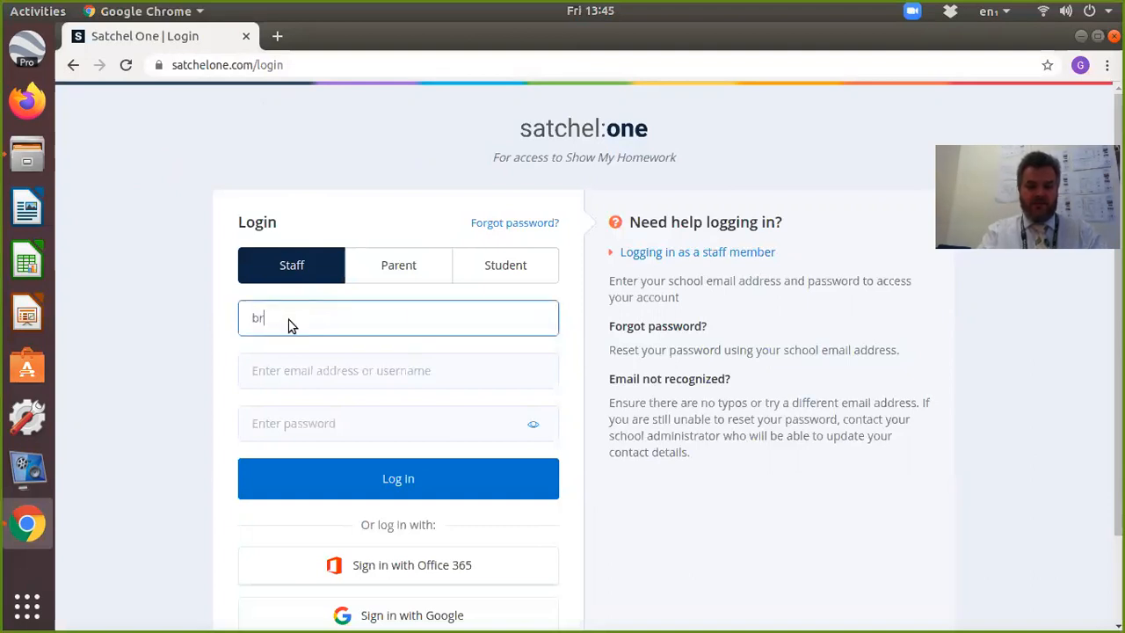
{"action": "type", "text": "ooke"}
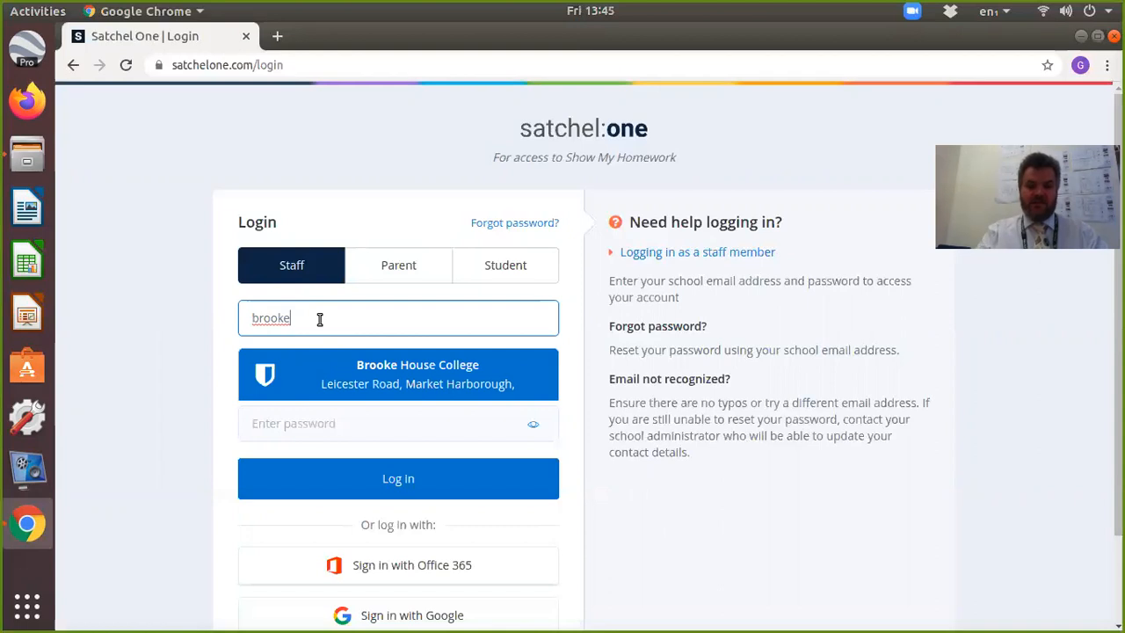
{"action": "key", "text": "BackSpace"}
{"action": "key", "text": "BackSpace"}
{"action": "key", "text": "BackSpace"}
{"action": "key", "text": "BackSpace"}
{"action": "key", "text": "BackSpace"}
{"action": "key", "text": "BackSpace"}
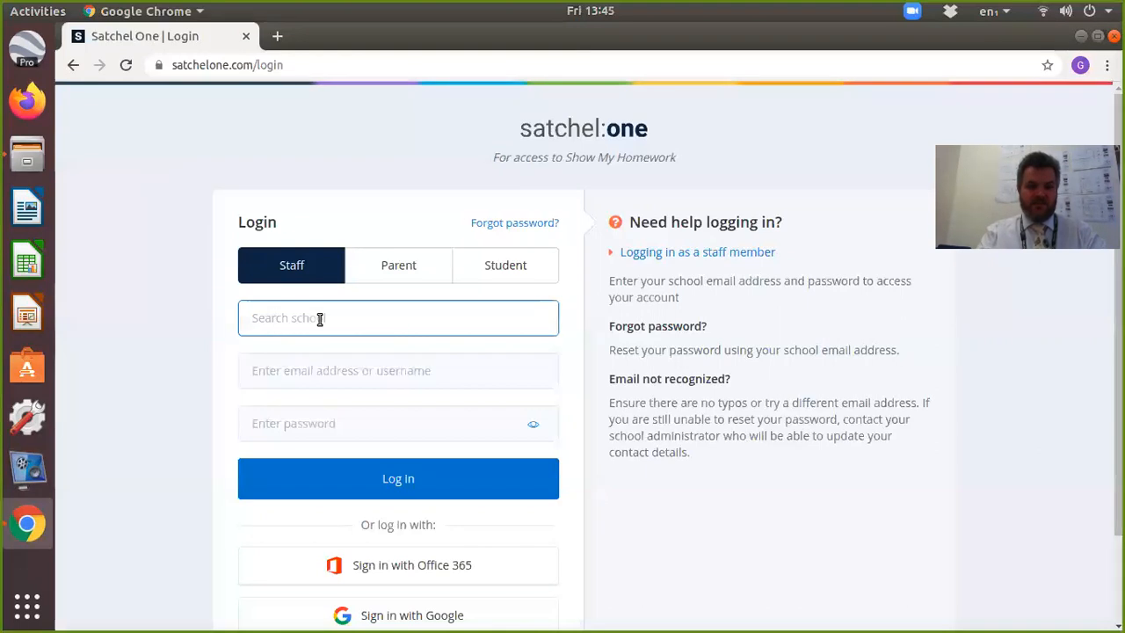
Choose Satchel Academy as the school for the staff login and enter the account username
{"action": "type", "text": "satch"}
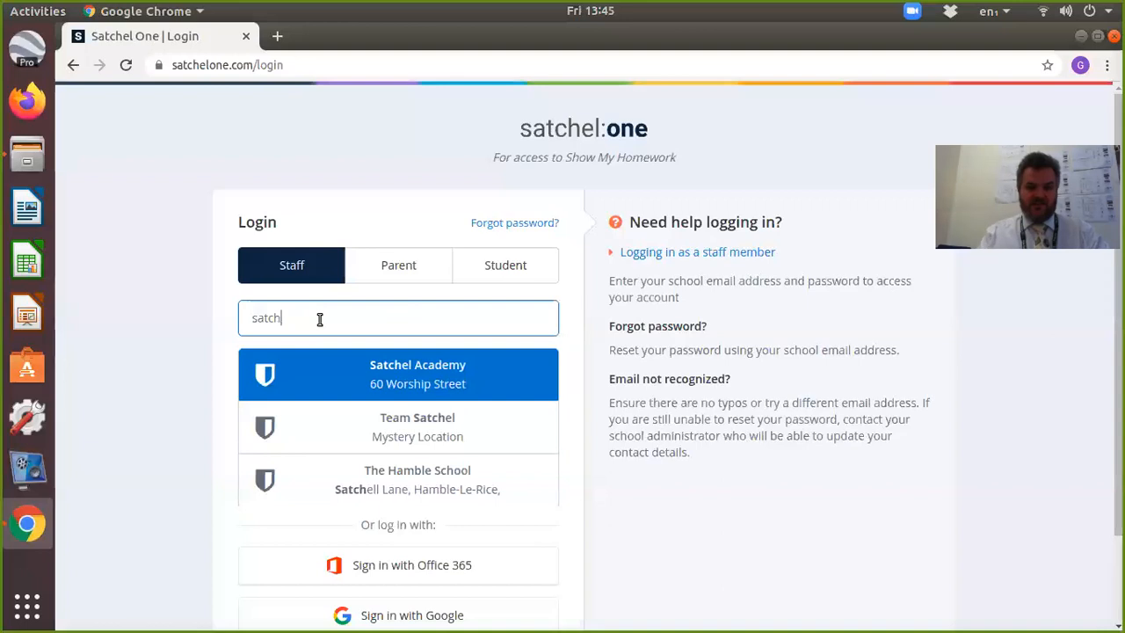
{"action": "left_click", "coordinate": [339, 382]}
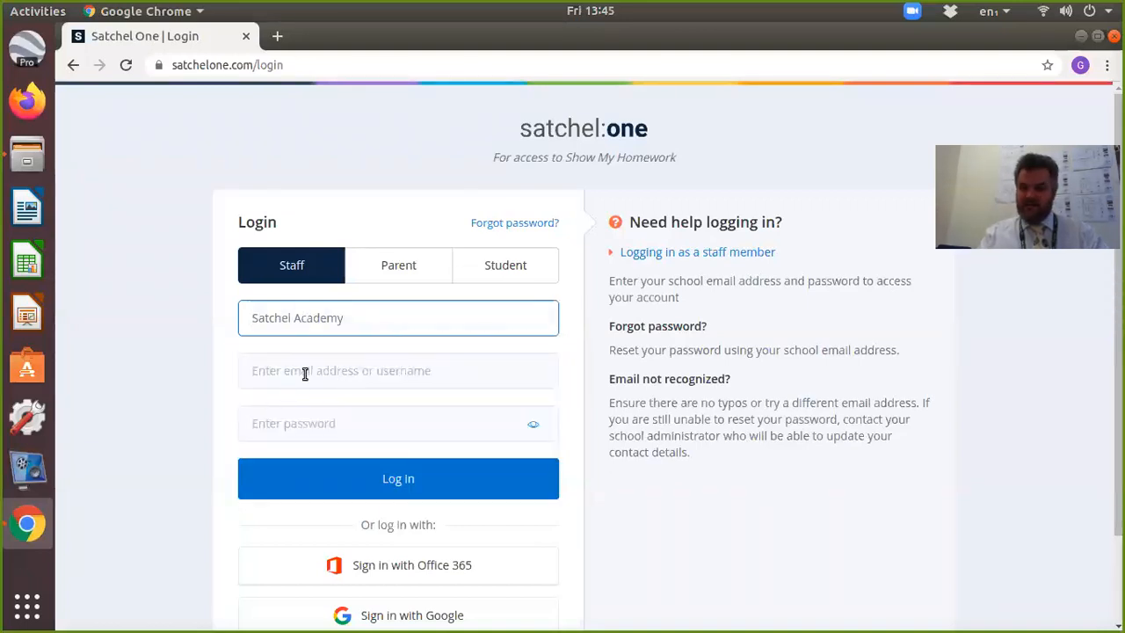
{"action": "left_click", "coordinate": [305, 374]}
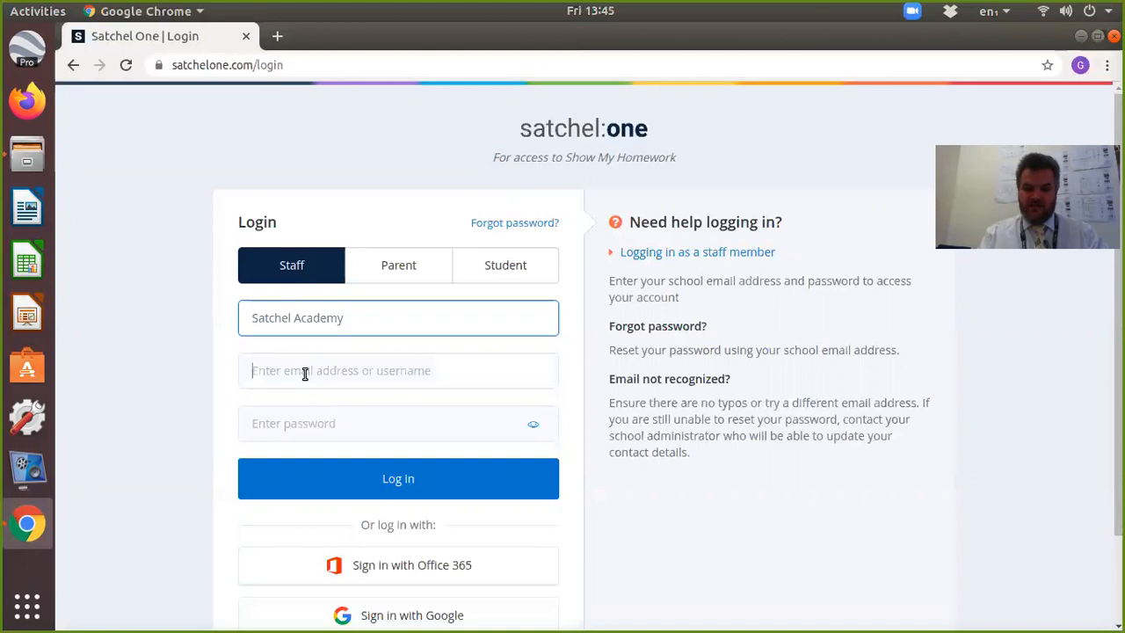
{"action": "type", "text": "jondemo"}
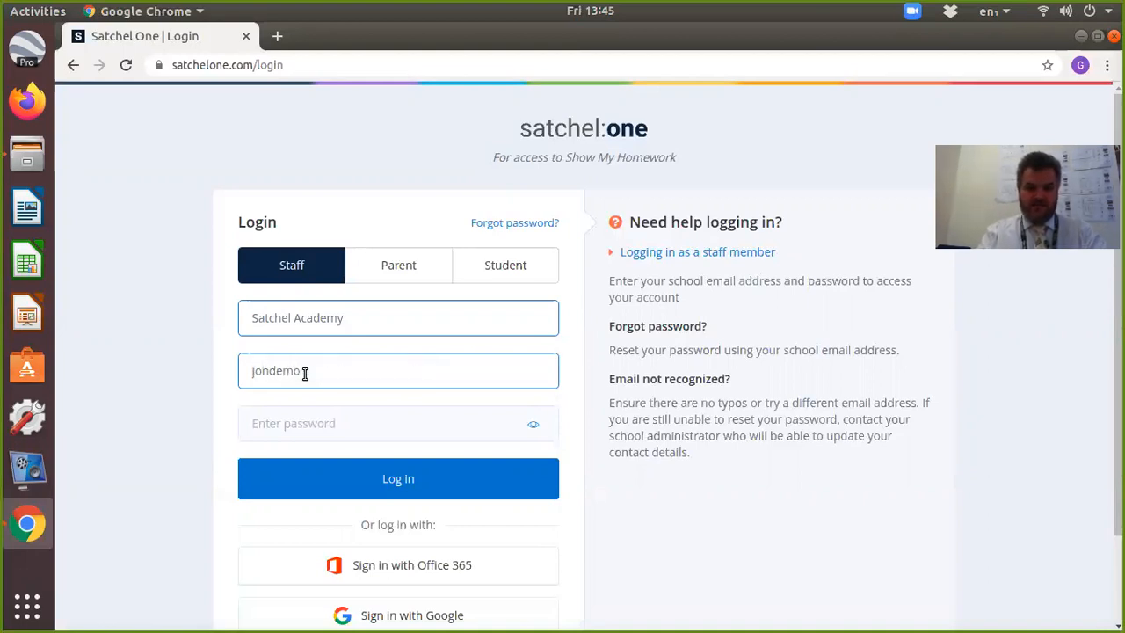
Log in with the account password and decline to let the browser save it
{"action": "key", "text": "Tab"}
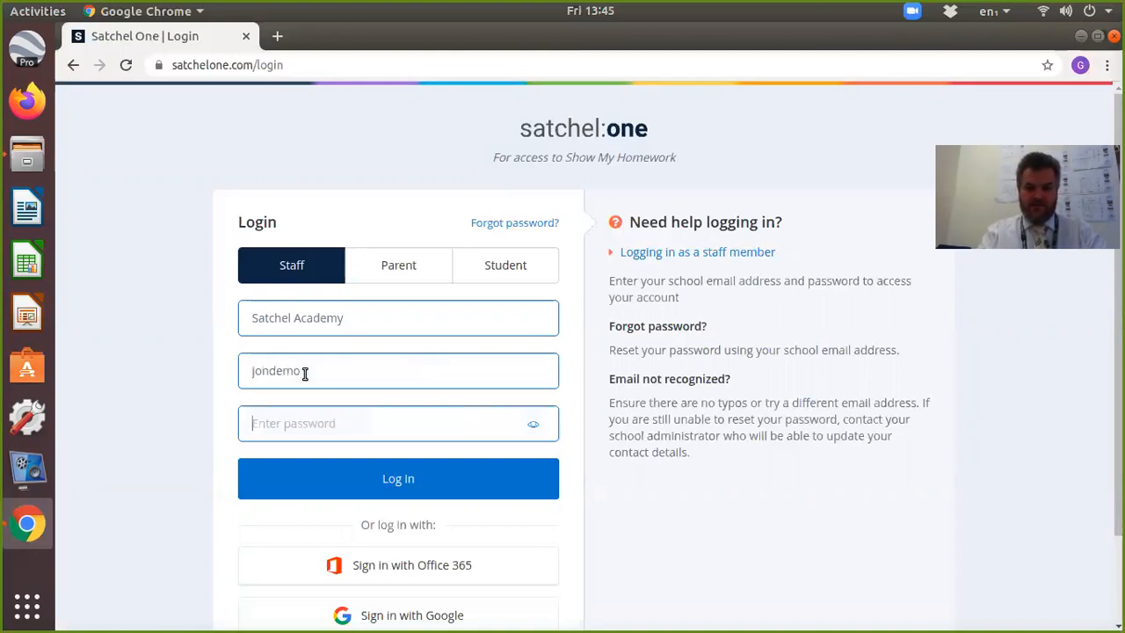
{"action": "type", "text": "•••••••"}
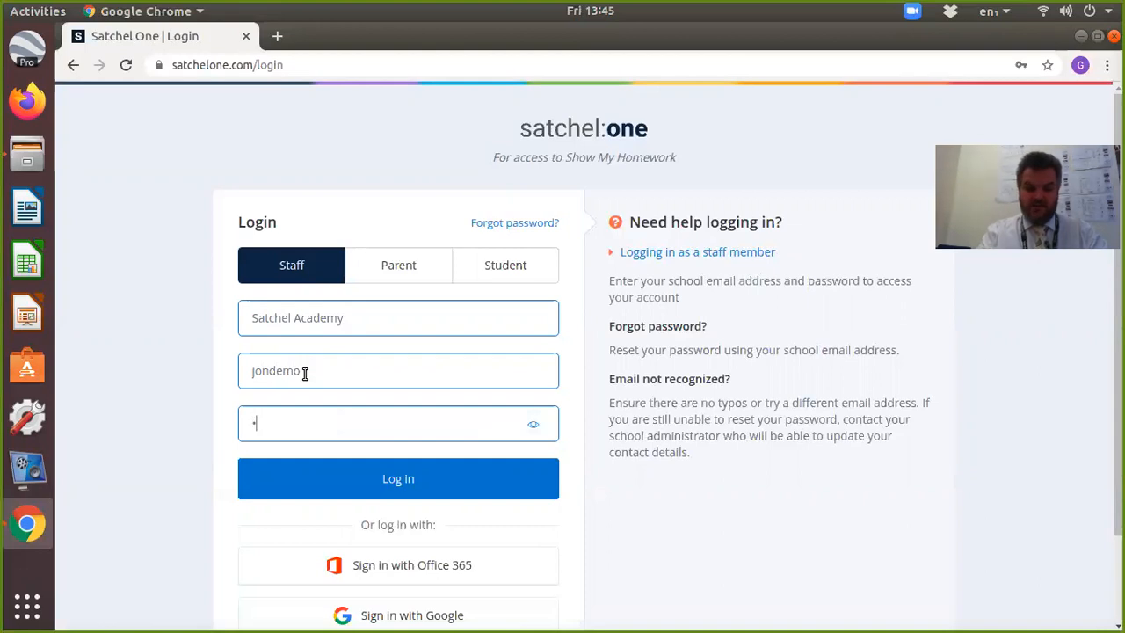
{"action": "type", "text": "•"}
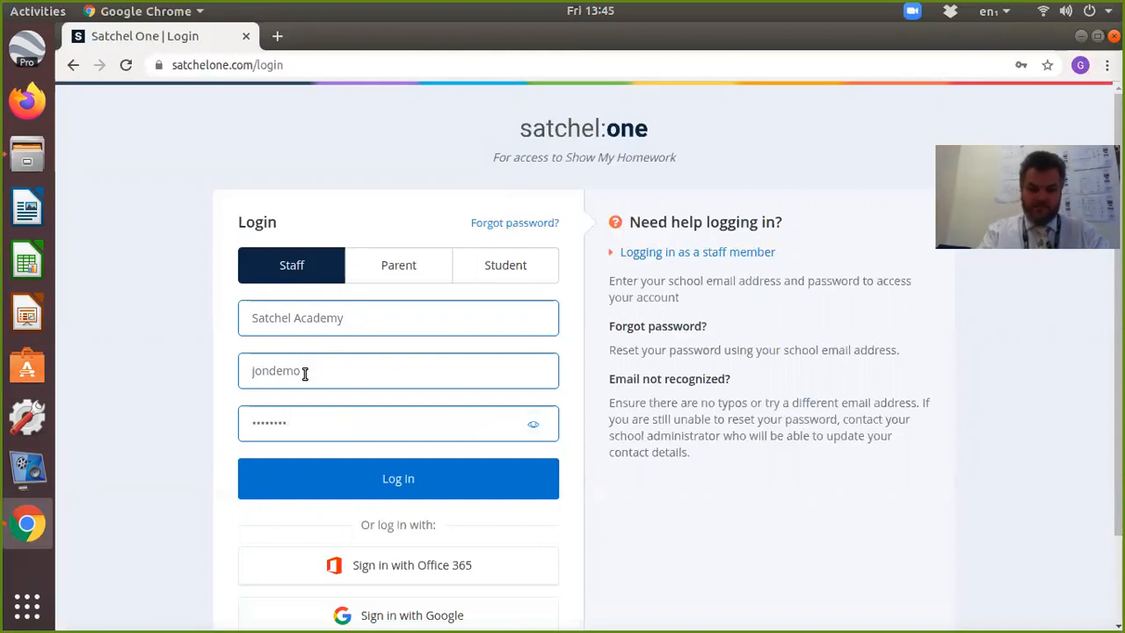
{"action": "type", "text": "••••"}
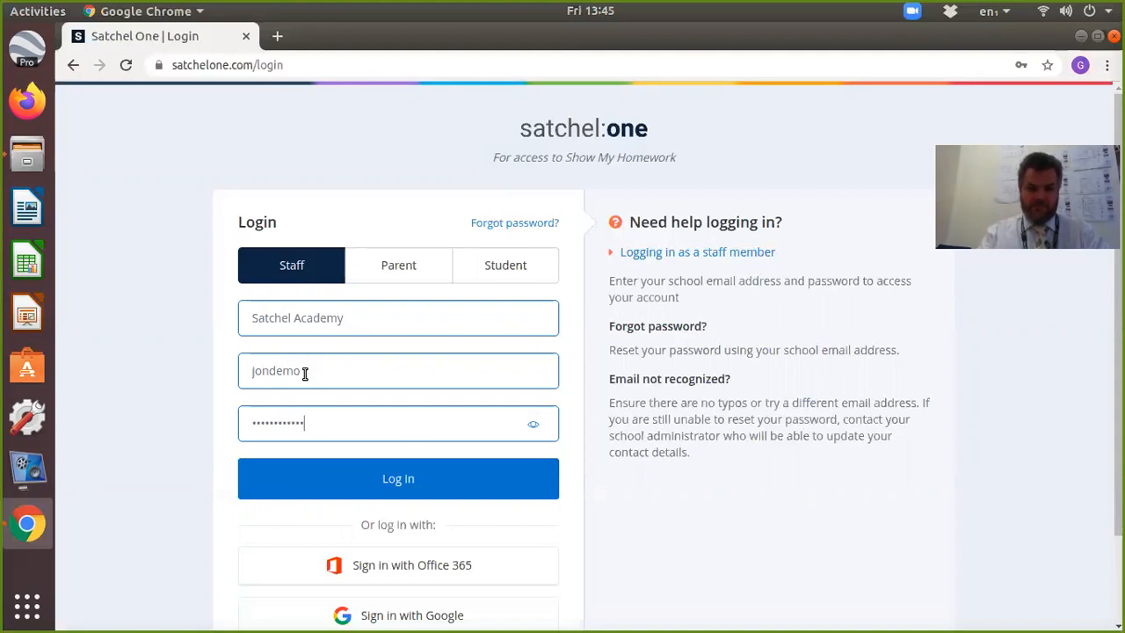
{"action": "left_click", "coordinate": [313, 489]}
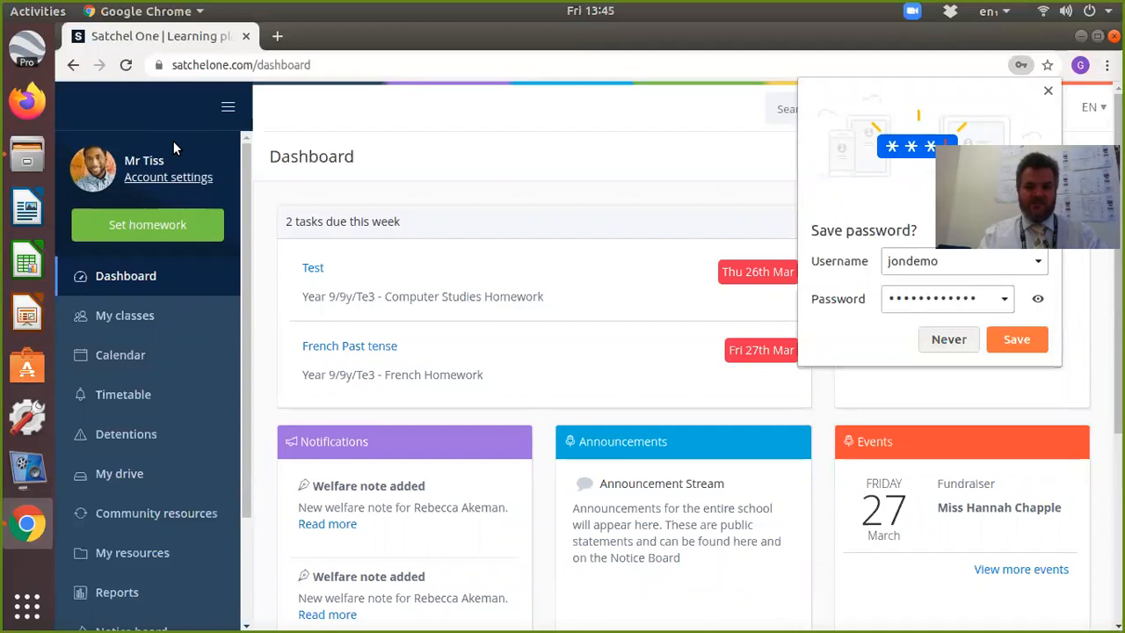
{"action": "left_click", "coordinate": [948, 343]}
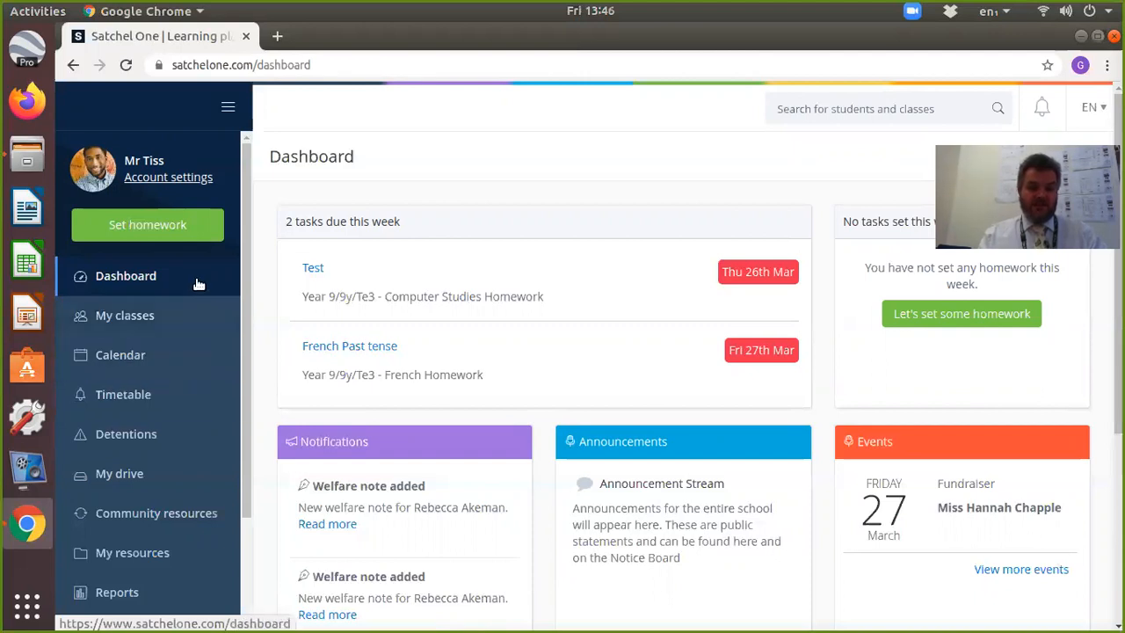
Create a new homework of the Assignment type and title it "Physics Past Paper"
{"action": "left_click", "coordinate": [178, 226]}
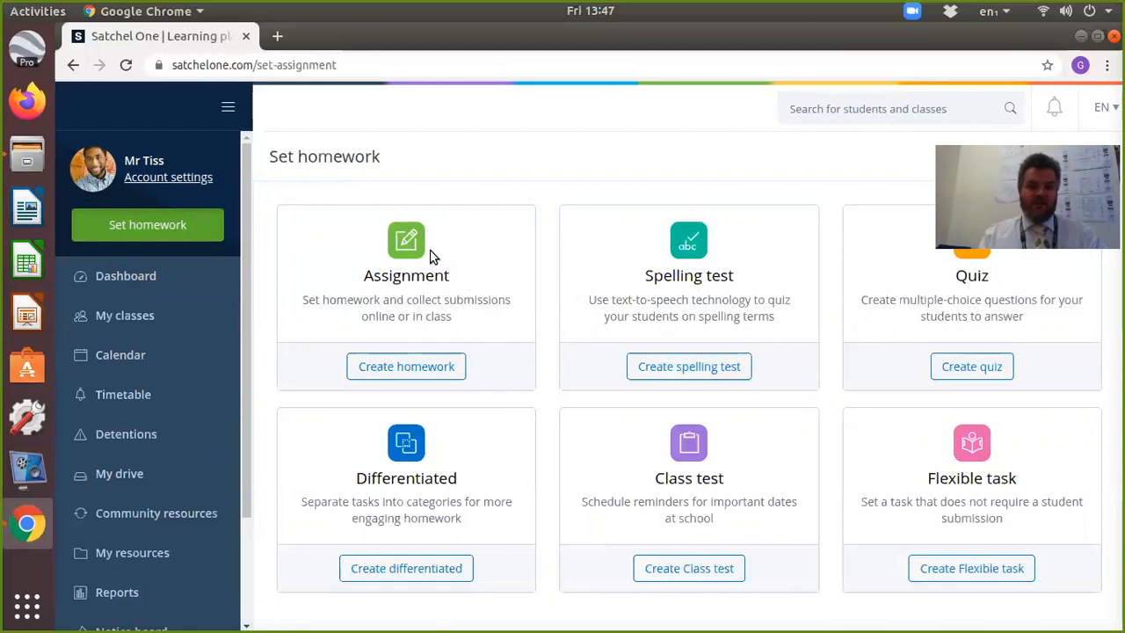
{"action": "left_click", "coordinate": [435, 370]}
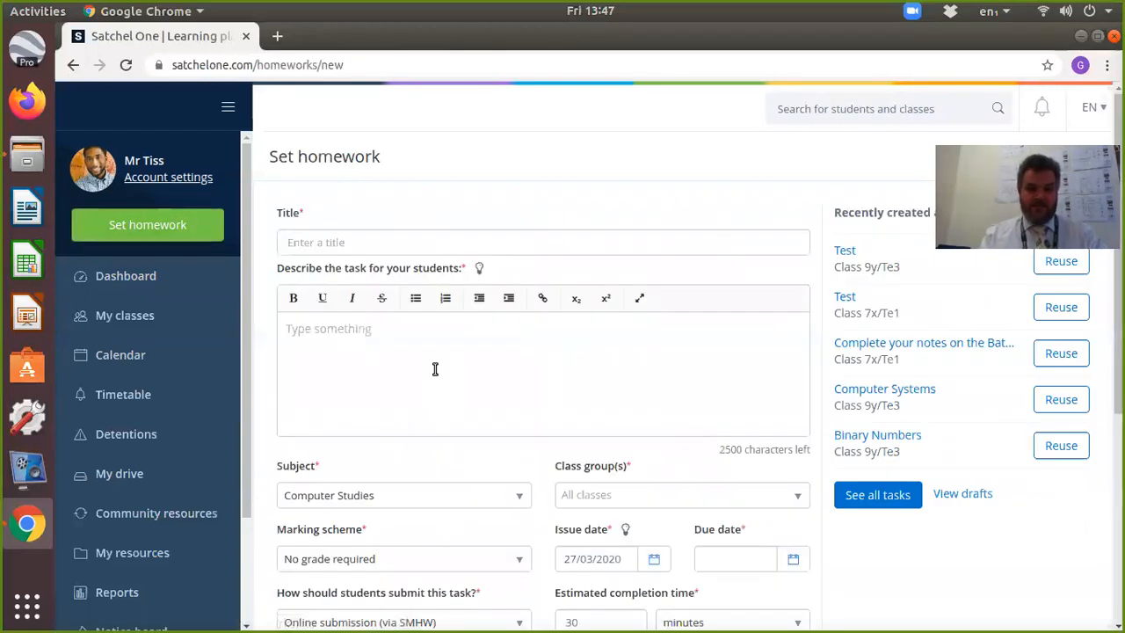
{"action": "left_click", "coordinate": [358, 242]}
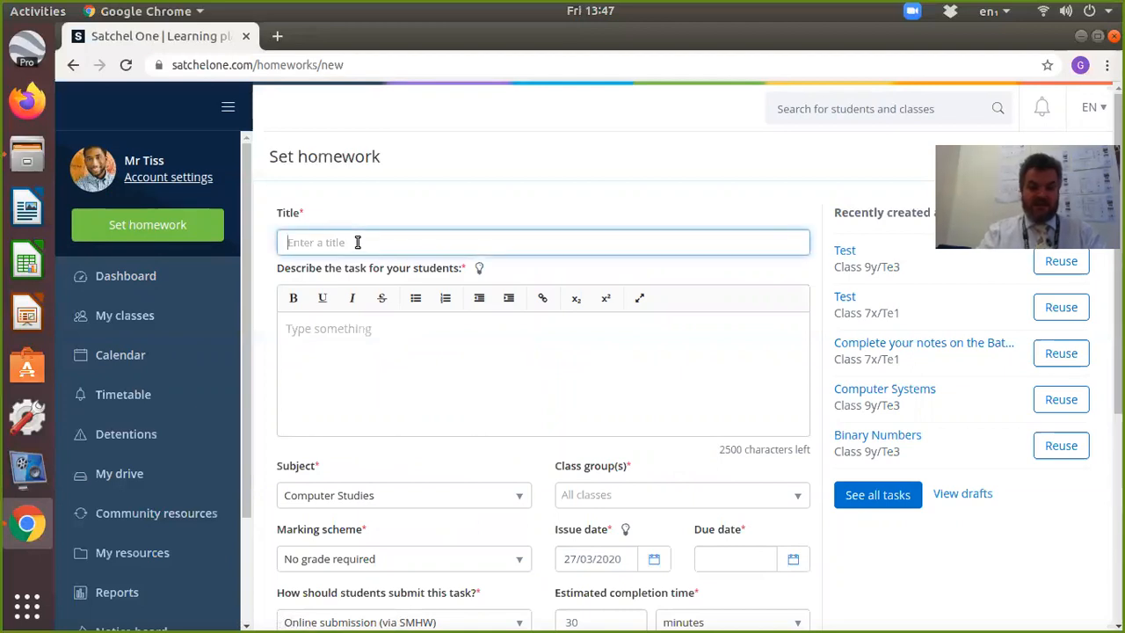
{"action": "type", "text": "Phy"}
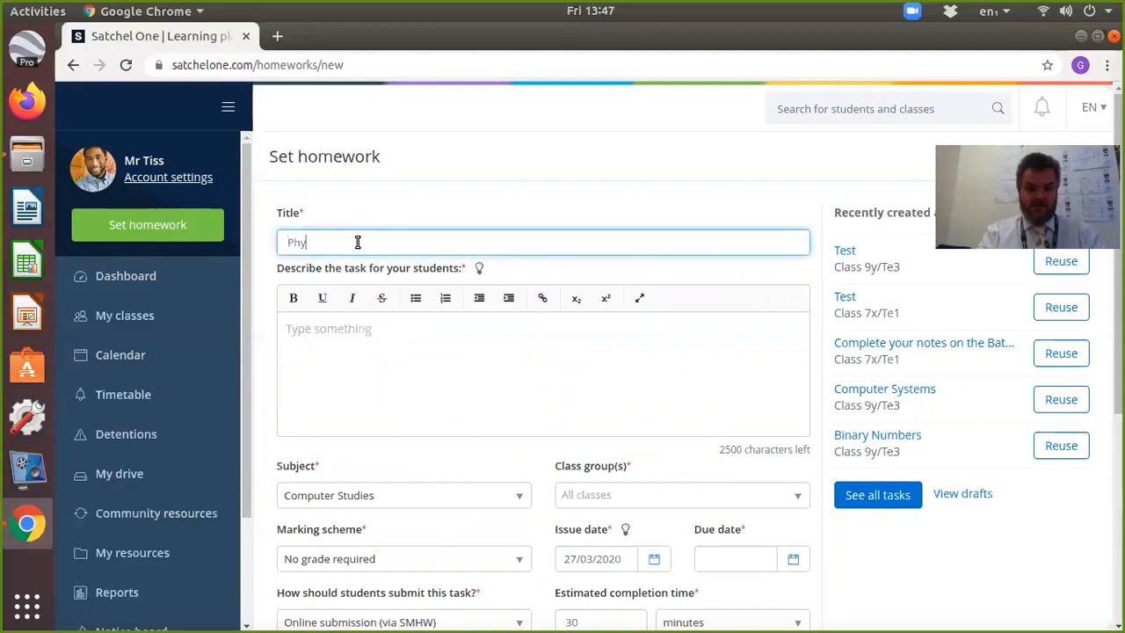
{"action": "type", "text": "sics Past Paper"}
Describe the task for the students as "Do the paper and send it in as a PDF file."
{"action": "left_click", "coordinate": [343, 337]}
{"action": "type", "text": "Do the paper and send it in as a"}
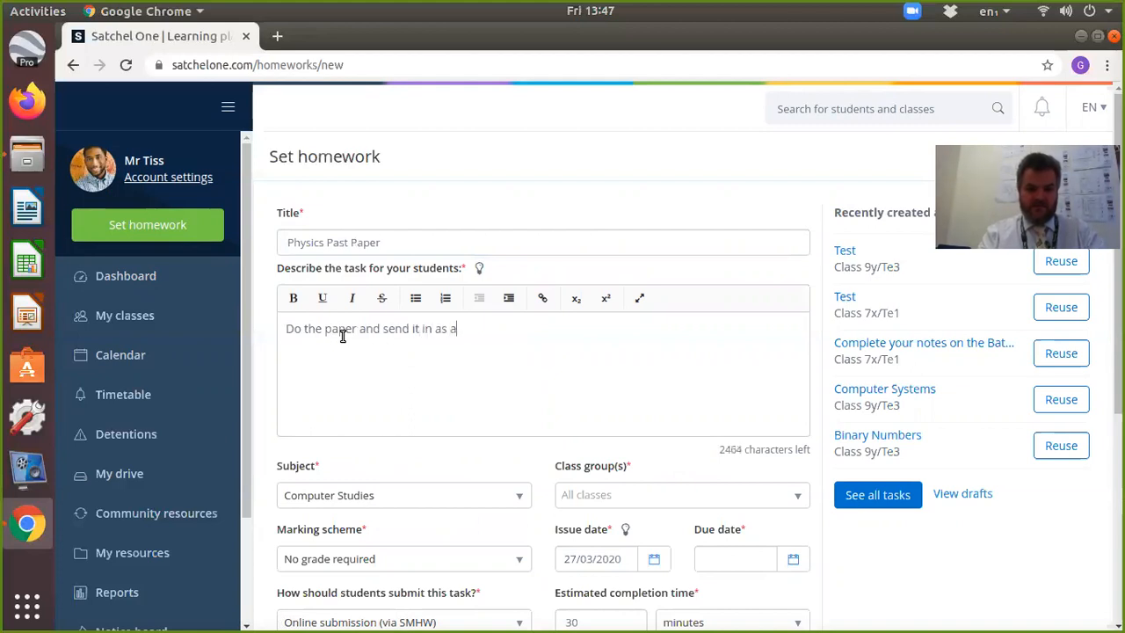
{"action": "type", "text": " PDF file."}
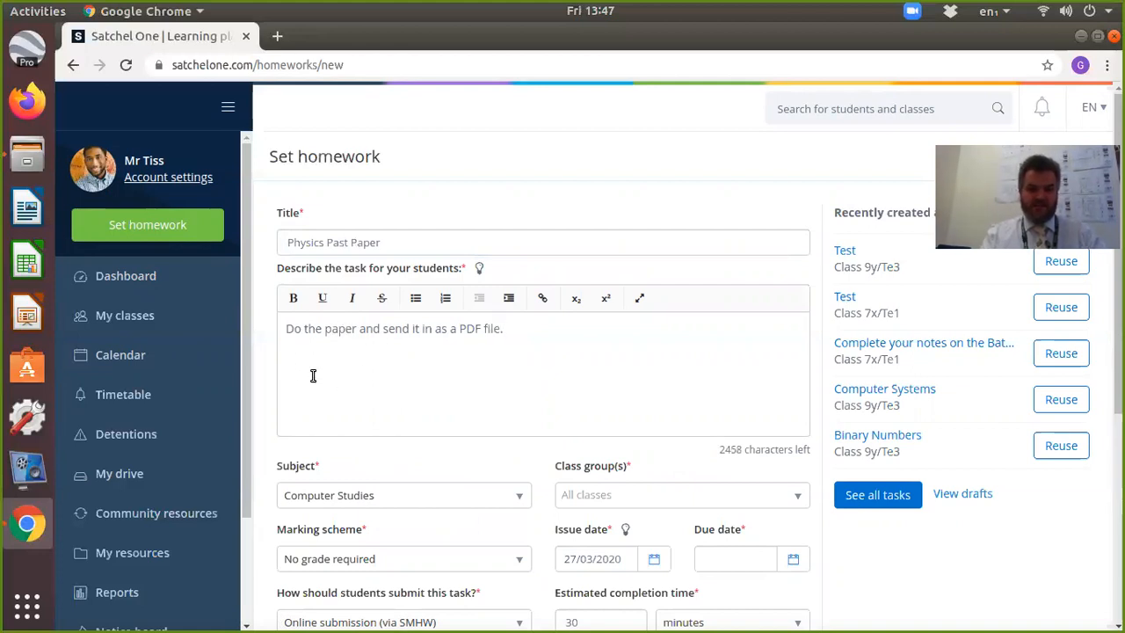
Set the homework's subject to Physics and assign it to class group 9y/Te3
{"action": "left_click", "coordinate": [362, 495]}
{"action": "scroll", "coordinate": [524, 446], "scroll_direction": "down", "scroll_amount": 8}
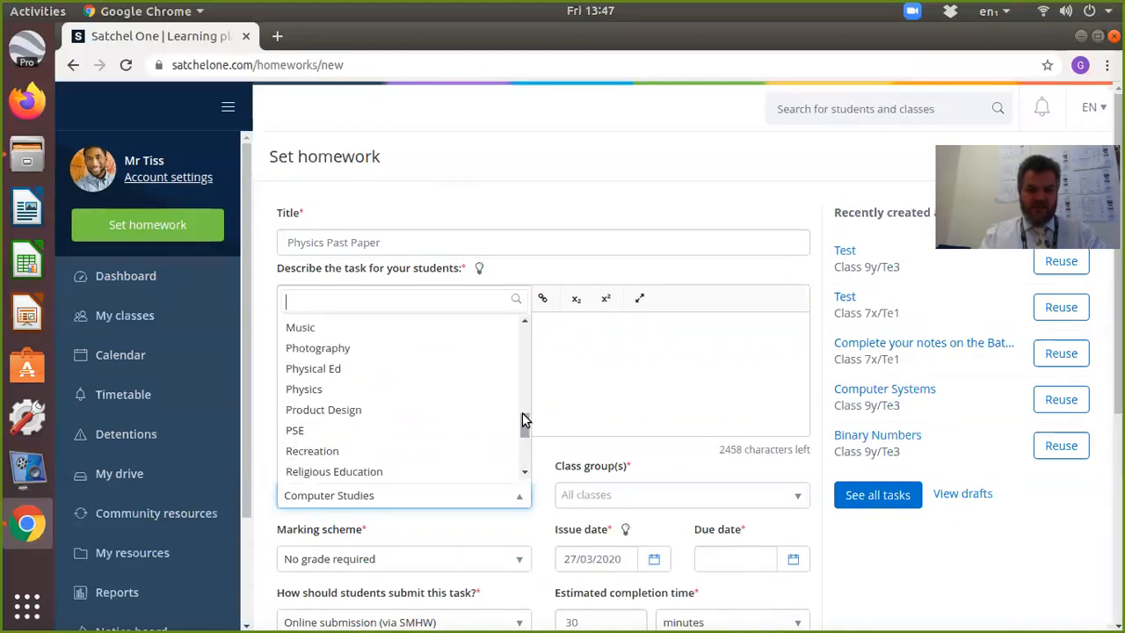
{"action": "left_click_drag", "start_coordinate": [523, 423], "coordinate": [523, 437]}
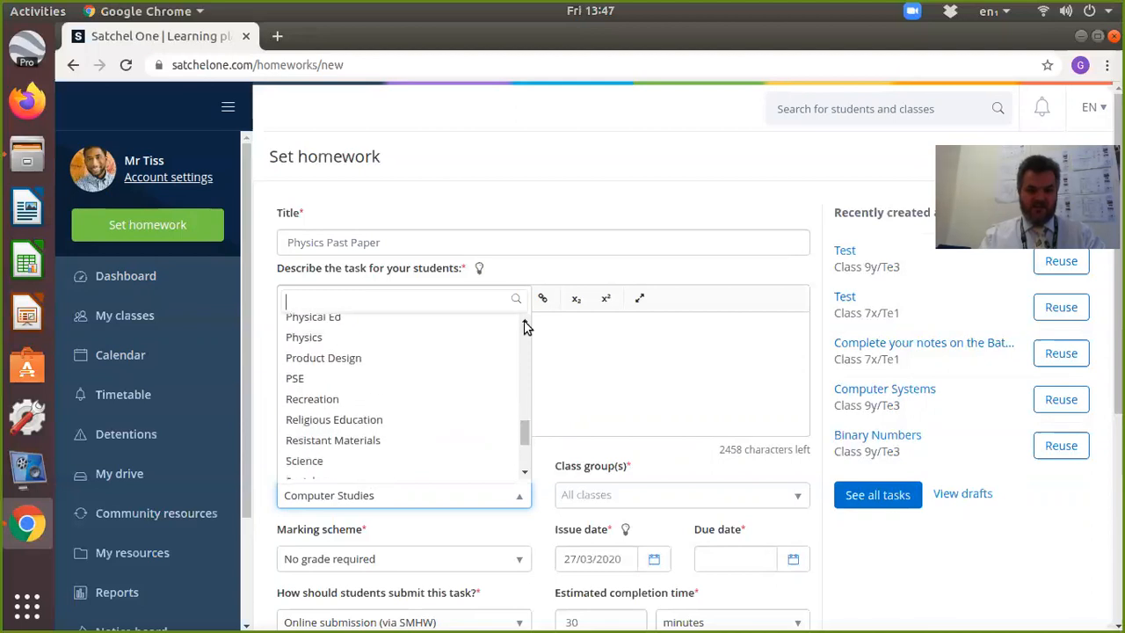
{"action": "left_click", "coordinate": [365, 334]}
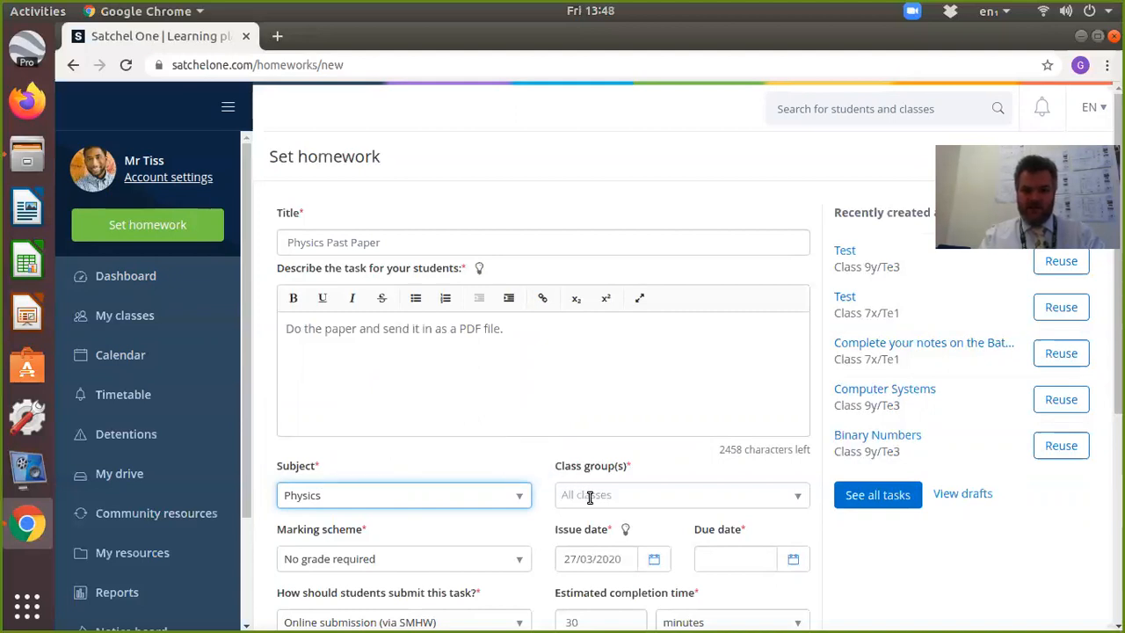
{"action": "left_click", "coordinate": [785, 495]}
{"action": "left_click", "coordinate": [784, 494]}
{"action": "left_click", "coordinate": [783, 494]}
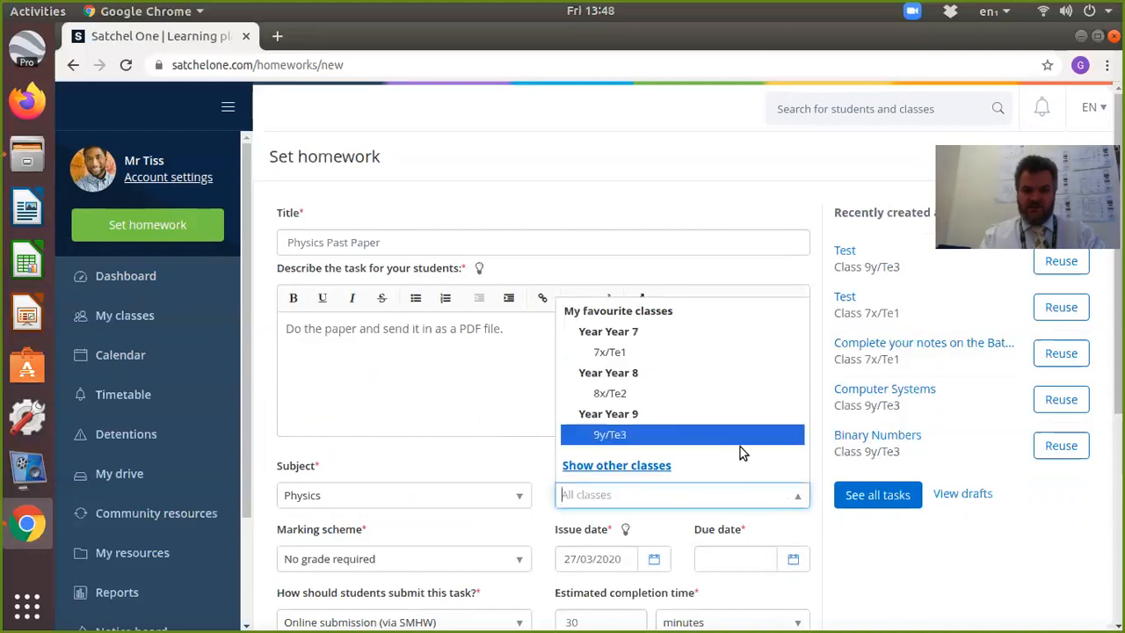
{"action": "left_click", "coordinate": [656, 435]}
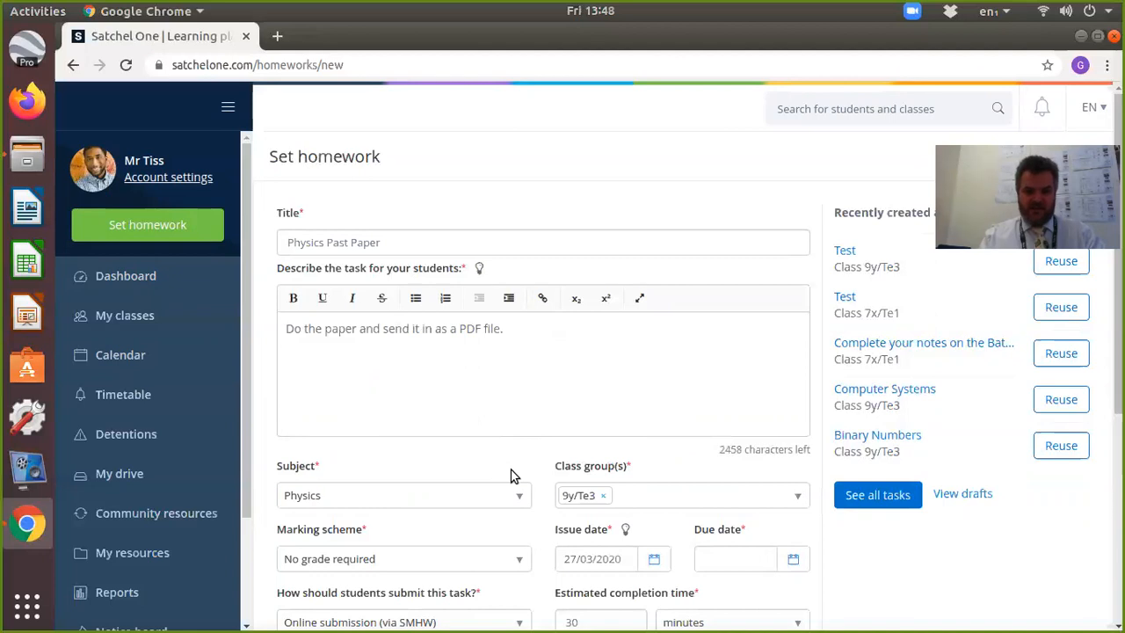
Set the marking scheme to the smiley scale ":-) :-| :-(" and the due date to 31/03/2020
{"action": "left_click", "coordinate": [520, 561]}
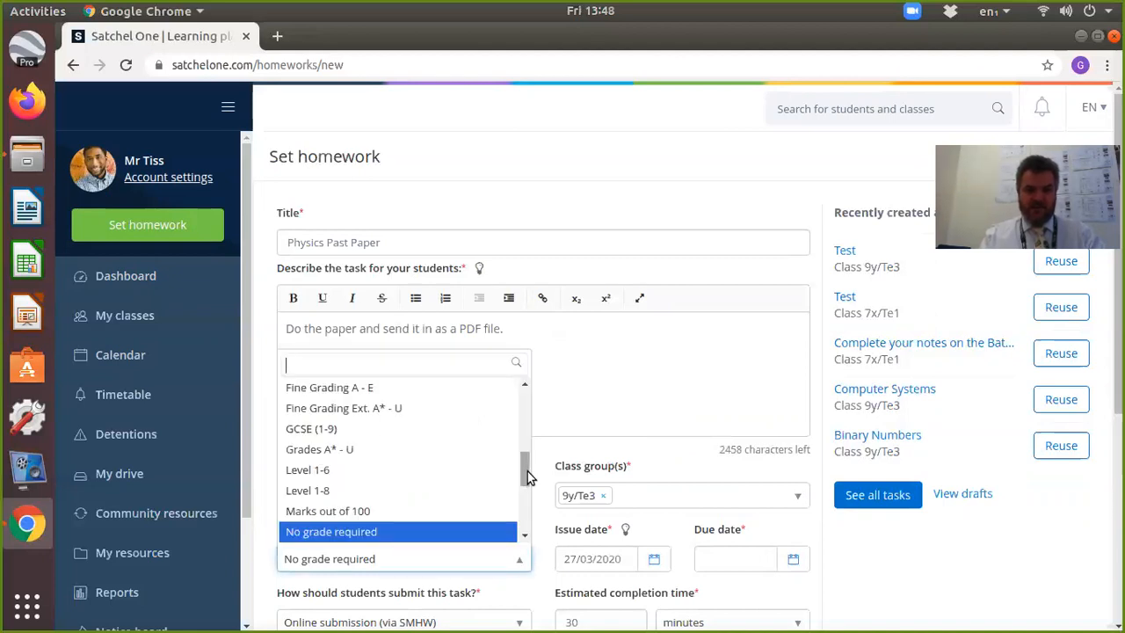
{"action": "left_click_drag", "start_coordinate": [525, 479], "coordinate": [527, 395]}
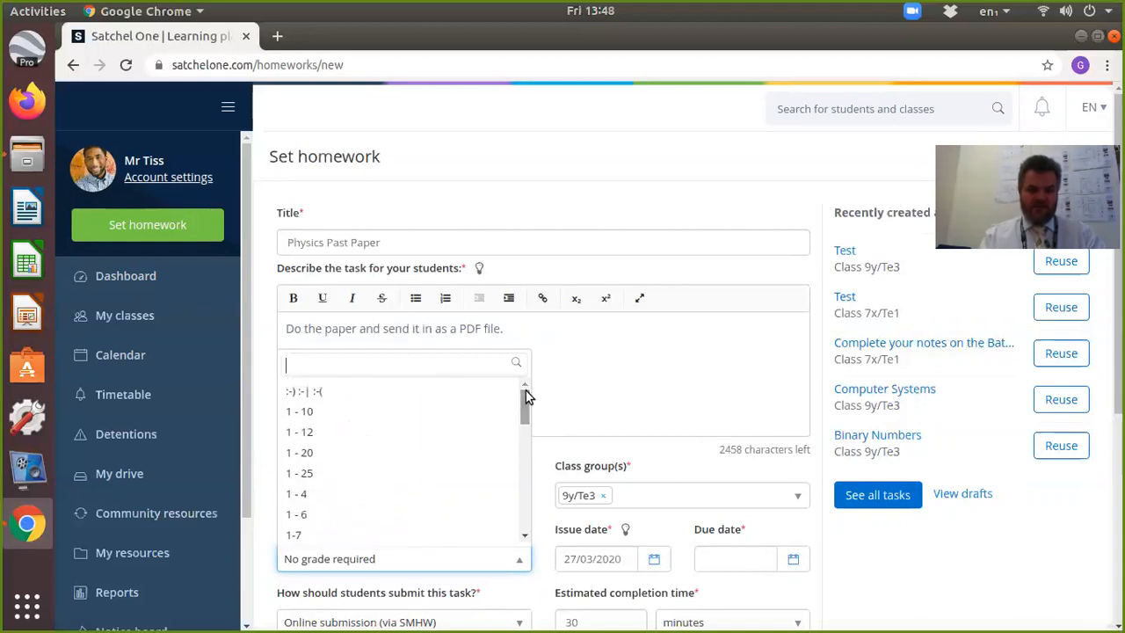
{"action": "left_click", "coordinate": [347, 393]}
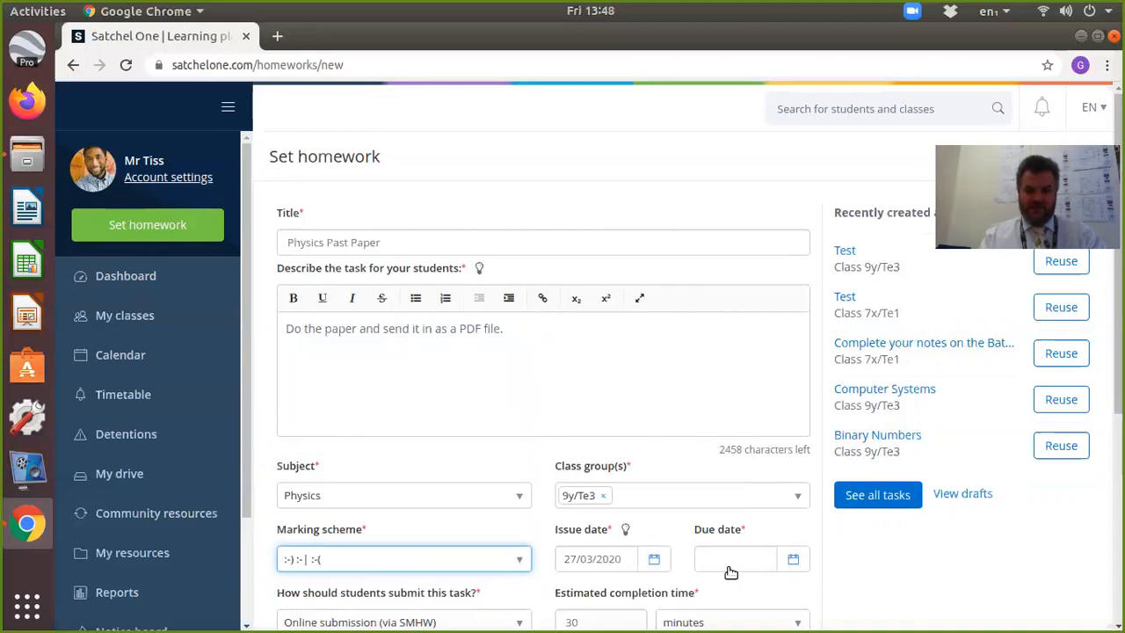
{"action": "left_click", "coordinate": [794, 559]}
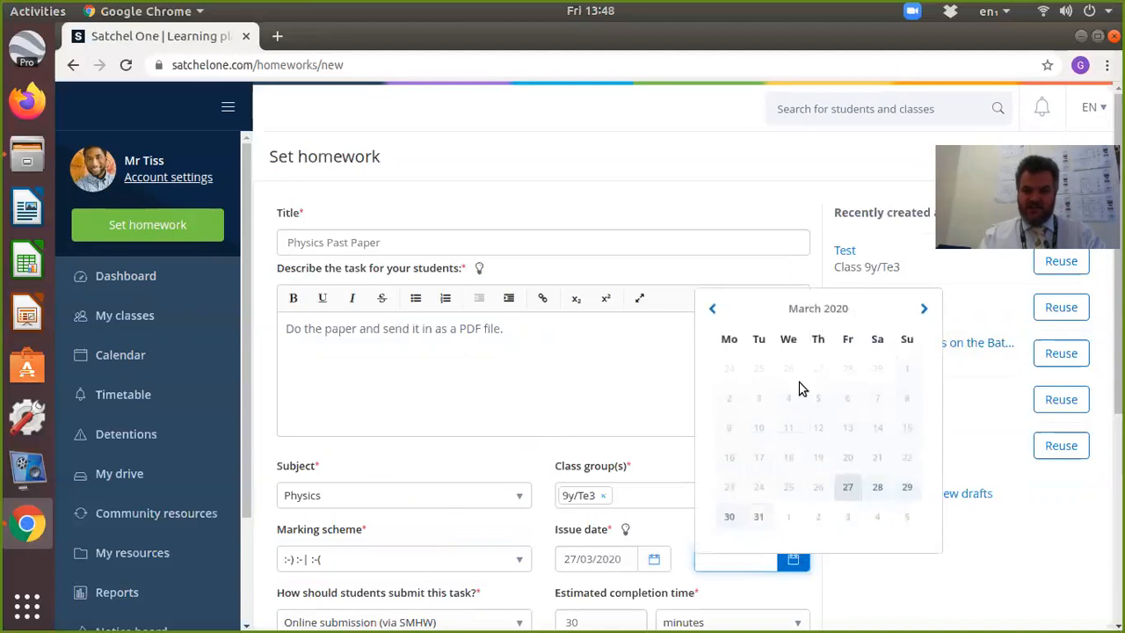
{"action": "left_click", "coordinate": [758, 517]}
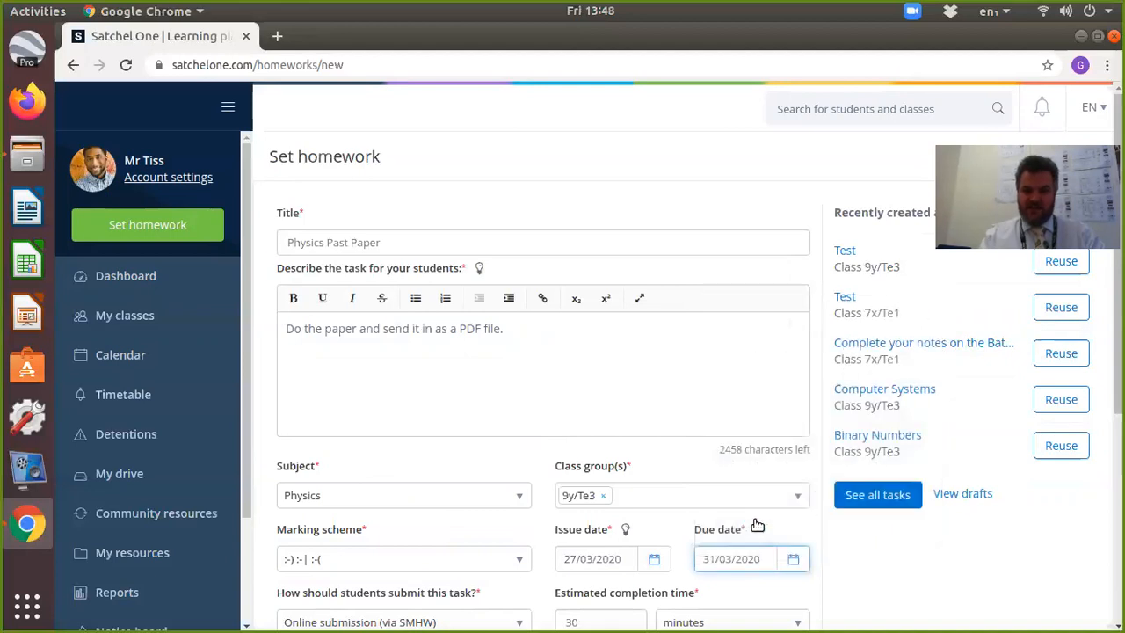
Look through the submission methods available for how students submit the task
{"action": "scroll", "coordinate": [757, 518], "scroll_direction": "down", "scroll_amount": 1}
{"action": "scroll", "coordinate": [991, 432], "scroll_direction": "down", "scroll_amount": 2}
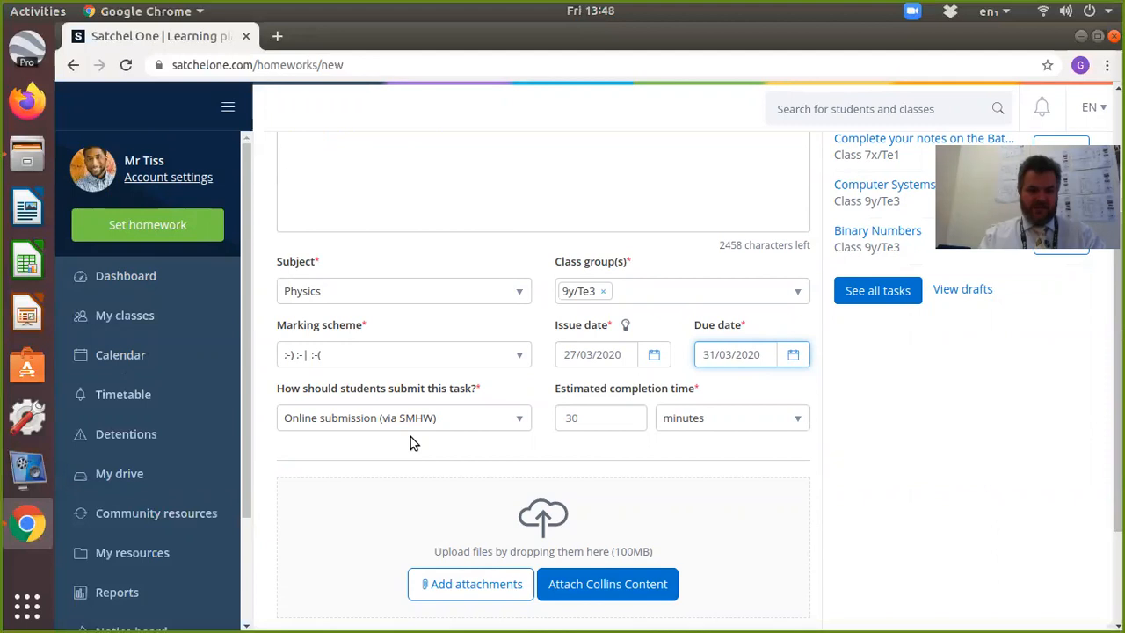
{"action": "left_click", "coordinate": [521, 419]}
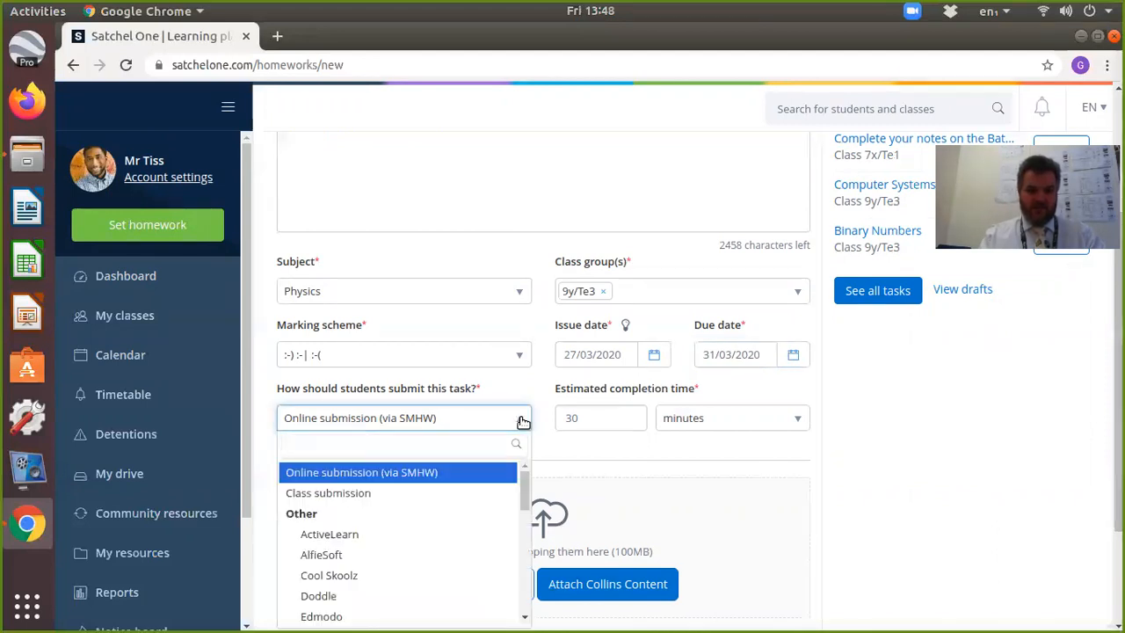
{"action": "left_click_drag", "start_coordinate": [523, 491], "coordinate": [521, 569]}
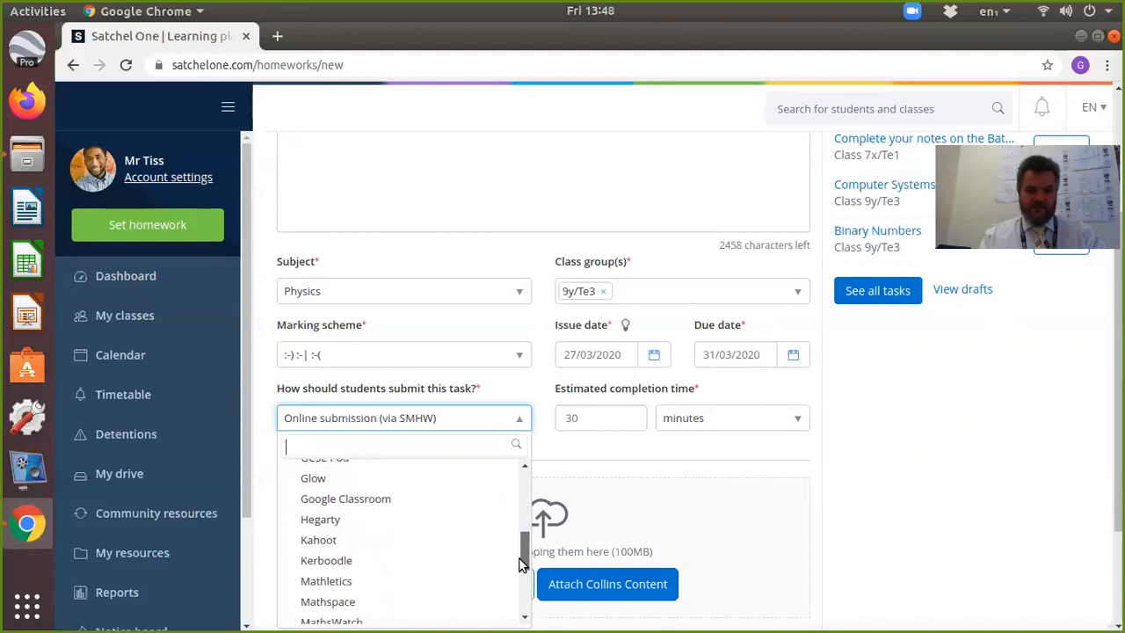
{"action": "left_click", "coordinate": [597, 462]}
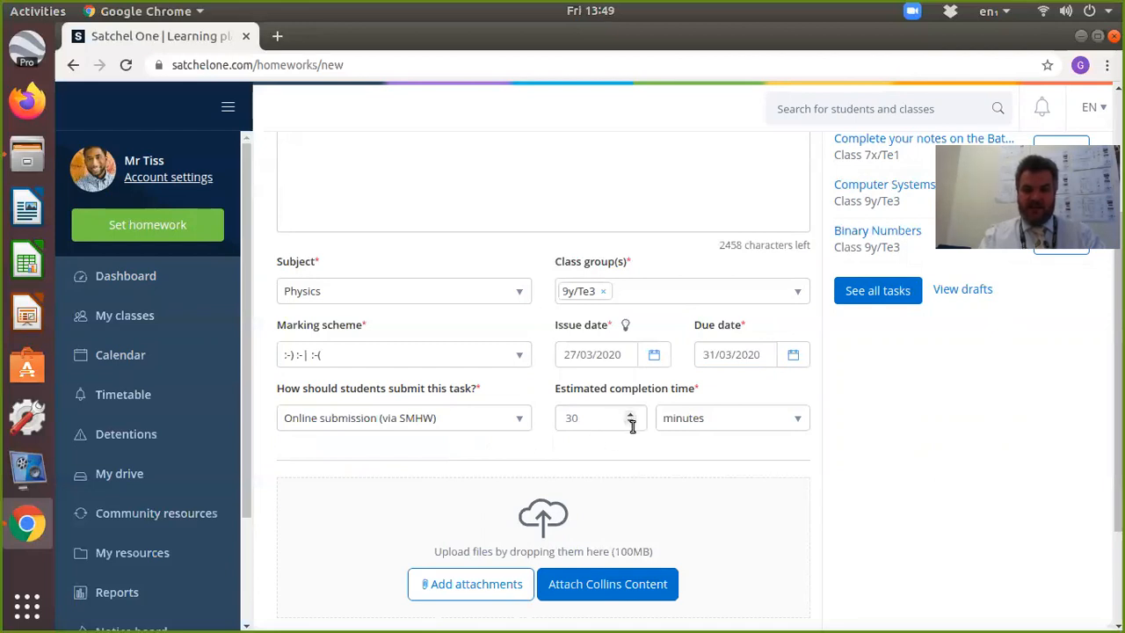
Set the homework's estimated completion time to 1 hour
{"action": "left_click_drag", "start_coordinate": [592, 420], "coordinate": [567, 417]}
{"action": "type", "text": "1"}
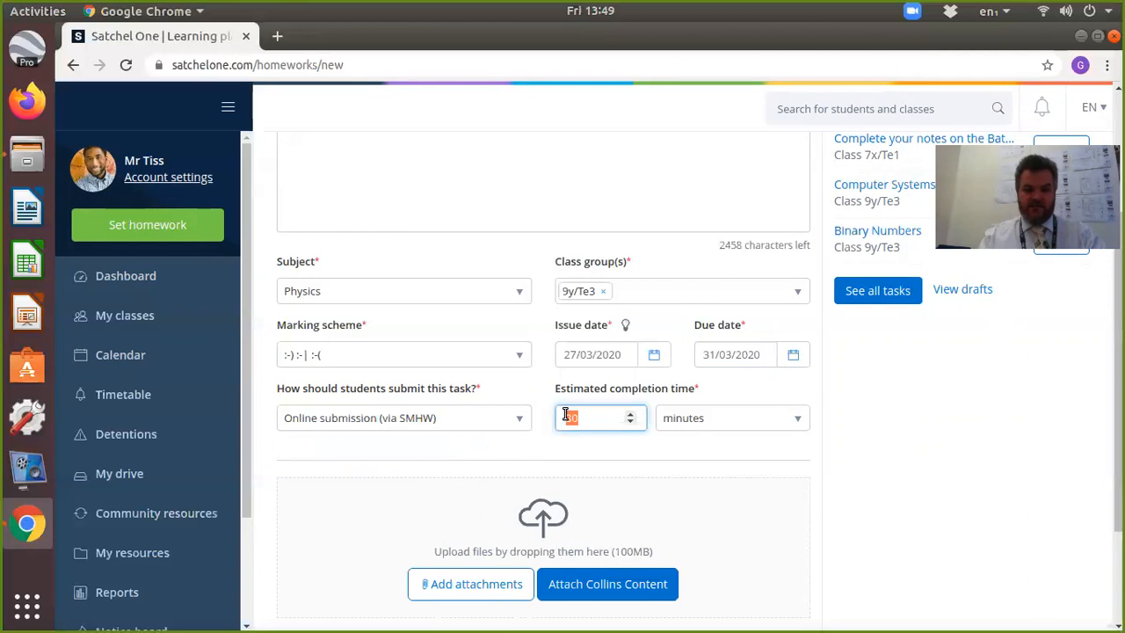
{"action": "left_click", "coordinate": [796, 424]}
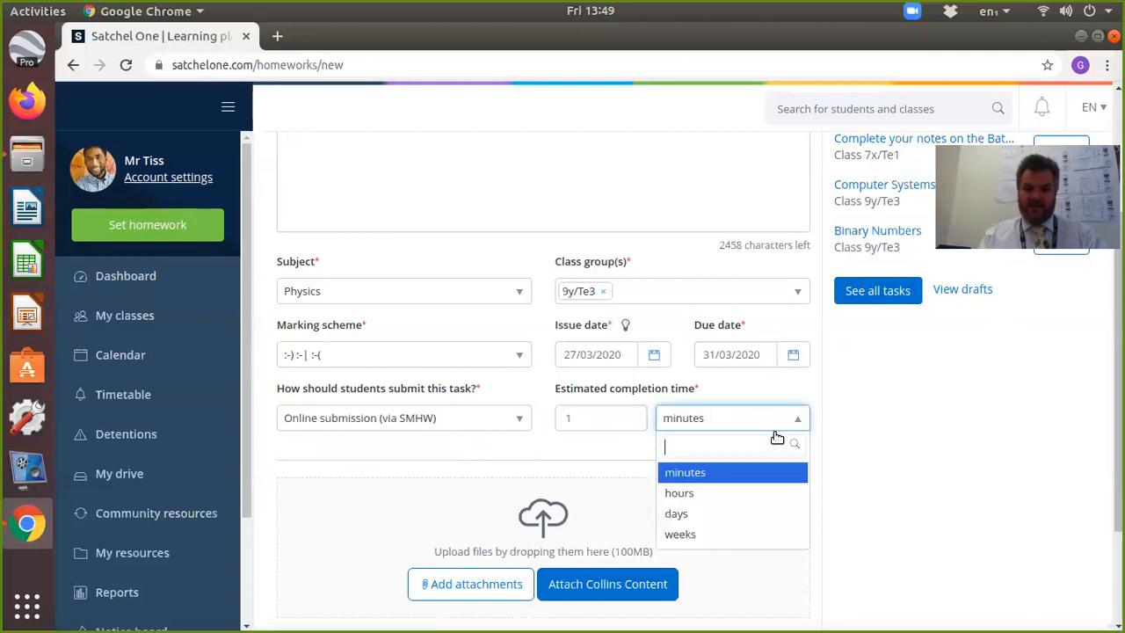
{"action": "left_click", "coordinate": [712, 495]}
{"action": "left_click", "coordinate": [859, 416]}
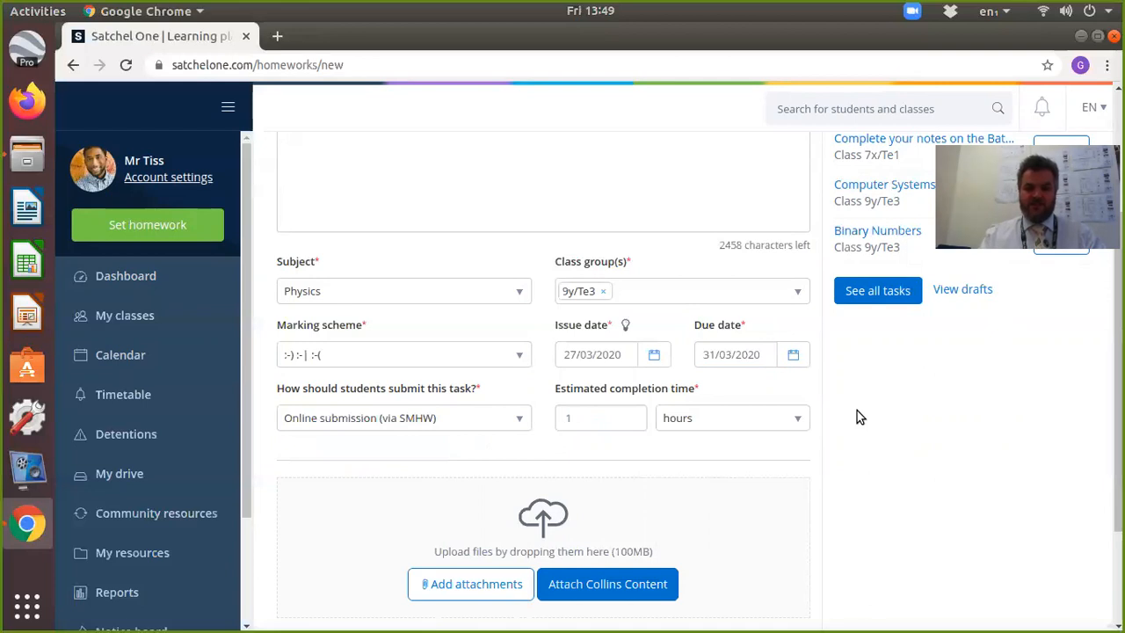
Review the completed homework form, including the attachment and web link areas and the publishing options
{"action": "scroll", "coordinate": [859, 417], "scroll_direction": "up", "scroll_amount": 1}
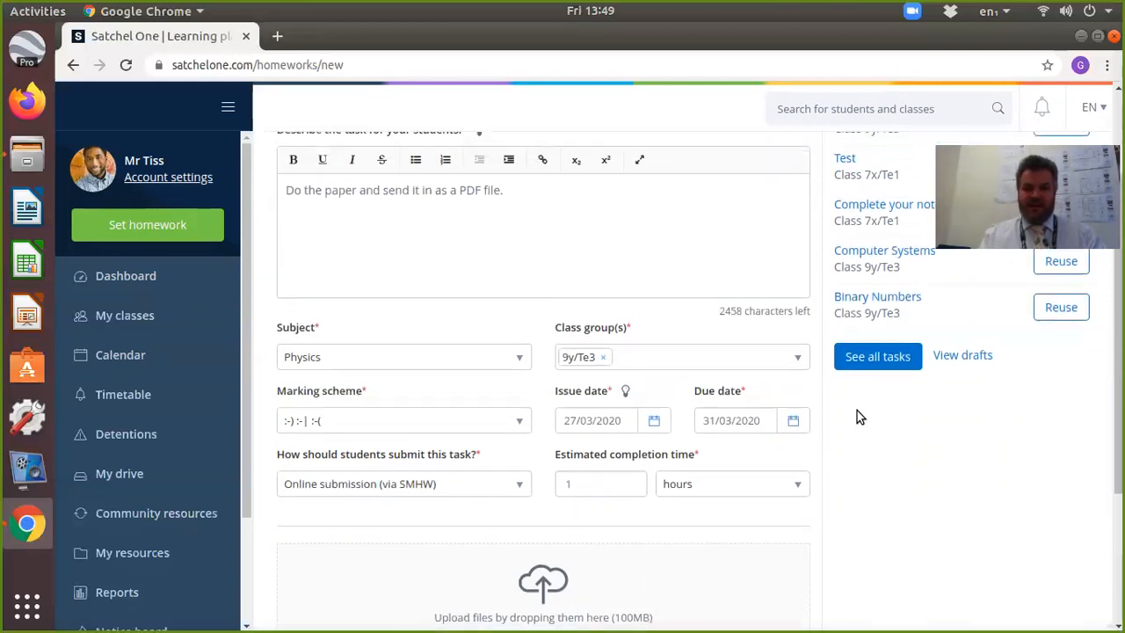
{"action": "scroll", "coordinate": [859, 416], "scroll_direction": "down", "scroll_amount": 3}
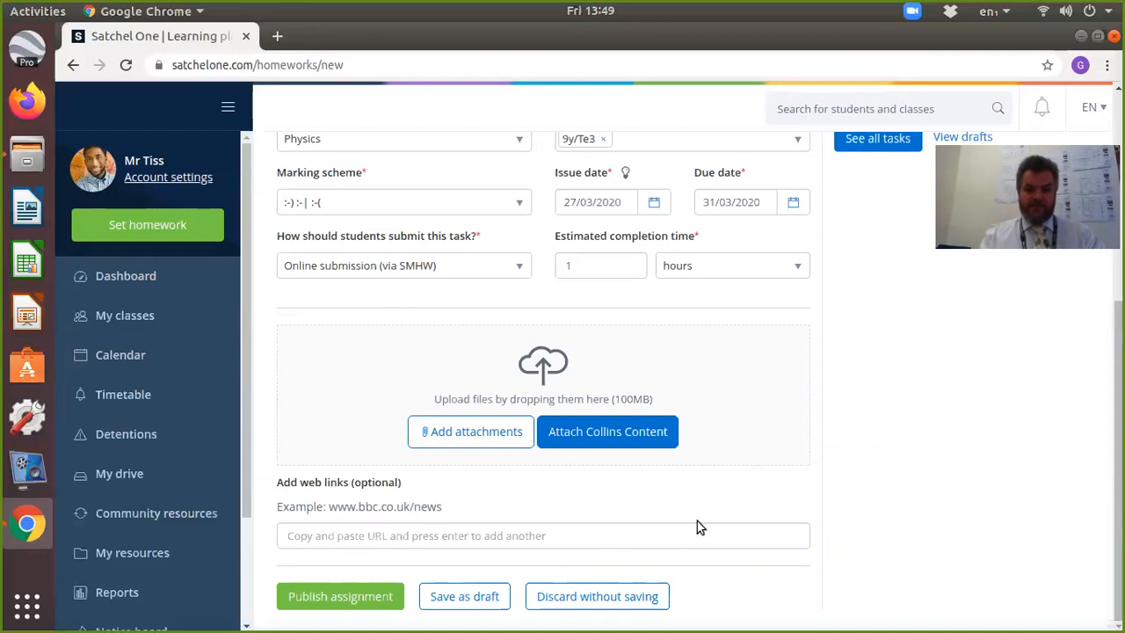
{"action": "scroll", "coordinate": [670, 581], "scroll_direction": "up", "scroll_amount": 1}
{"action": "scroll", "coordinate": [670, 582], "scroll_direction": "down", "scroll_amount": 1}
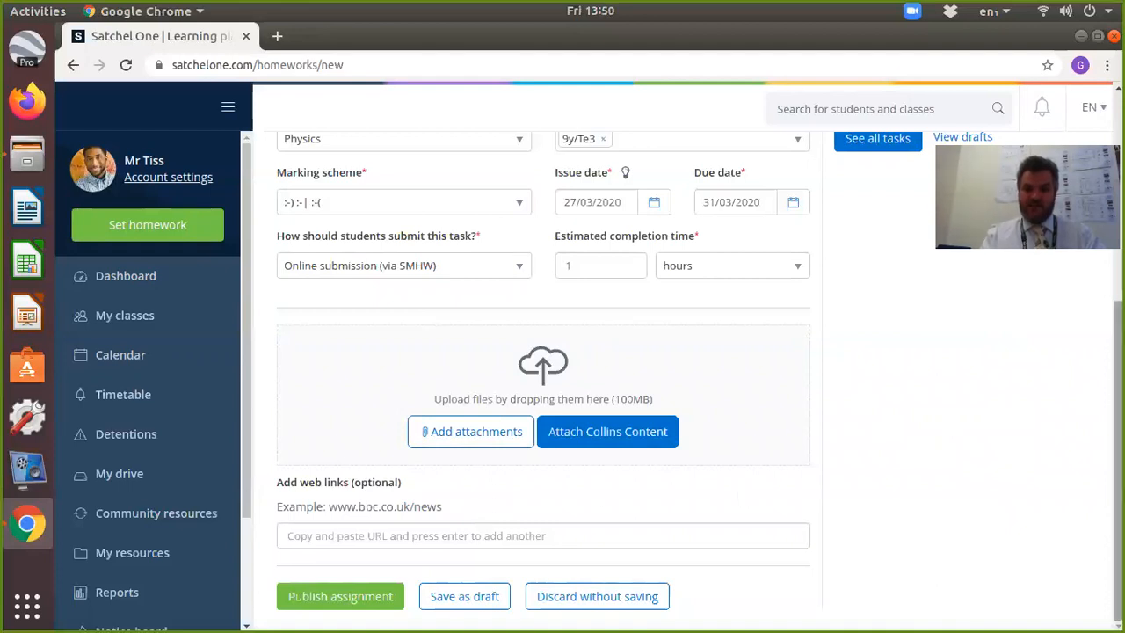
{"action": "scroll", "coordinate": [543, 378], "scroll_direction": "up", "scroll_amount": 4}
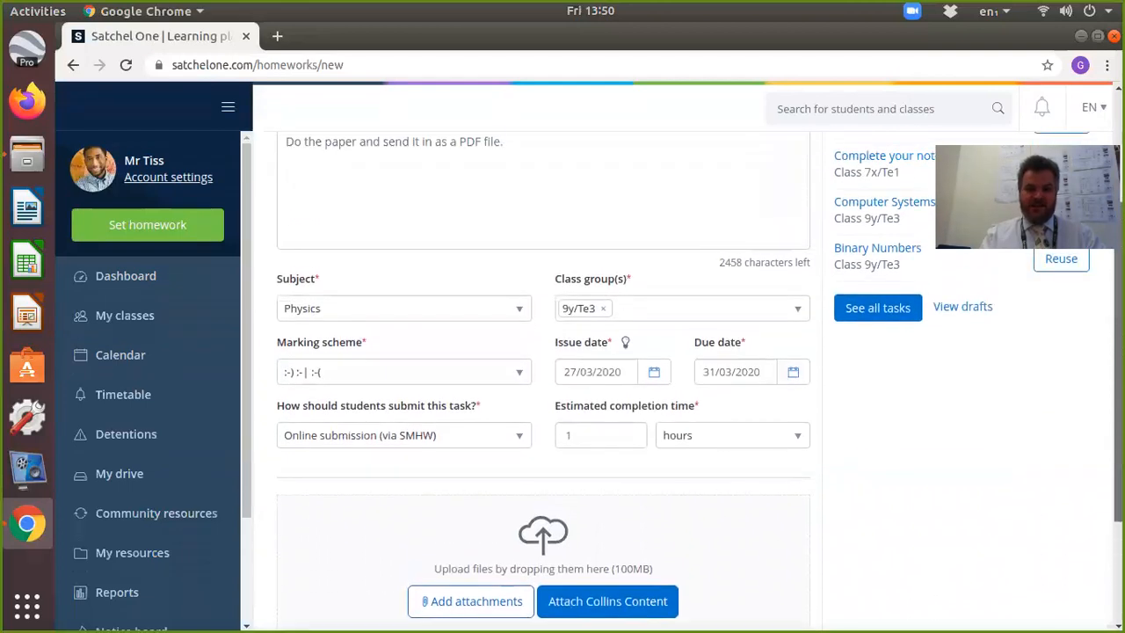
{"action": "scroll", "coordinate": [543, 378], "scroll_direction": "up", "scroll_amount": 5}
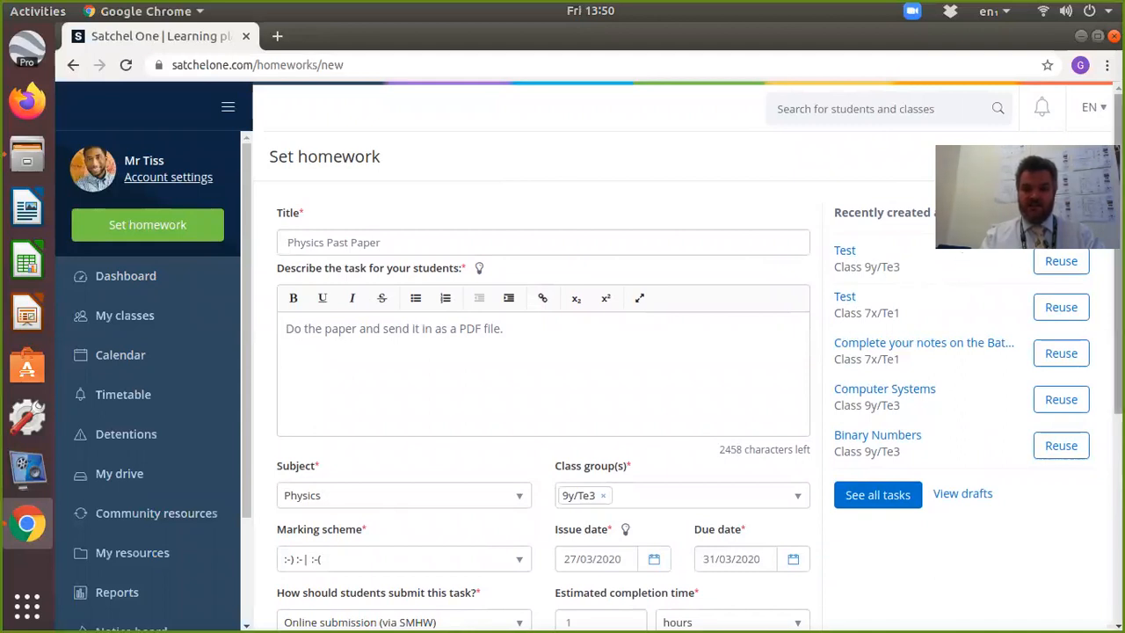
{"action": "scroll", "coordinate": [1092, 359], "scroll_direction": "down", "scroll_amount": 3}
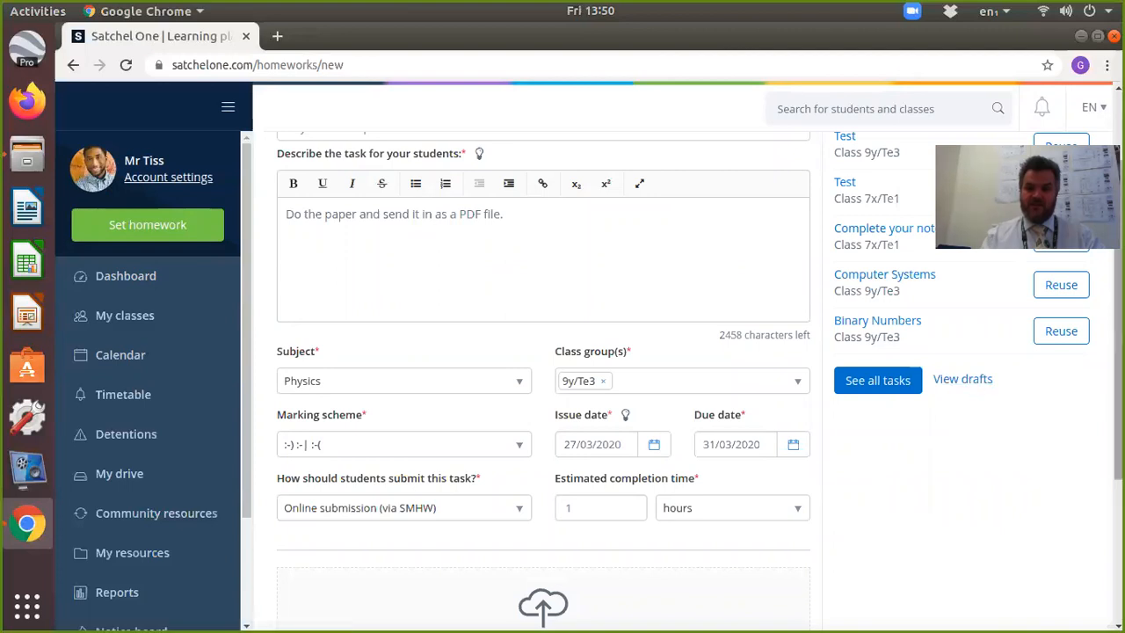
{"action": "scroll", "coordinate": [709, 580], "scroll_direction": "down", "scroll_amount": 4}
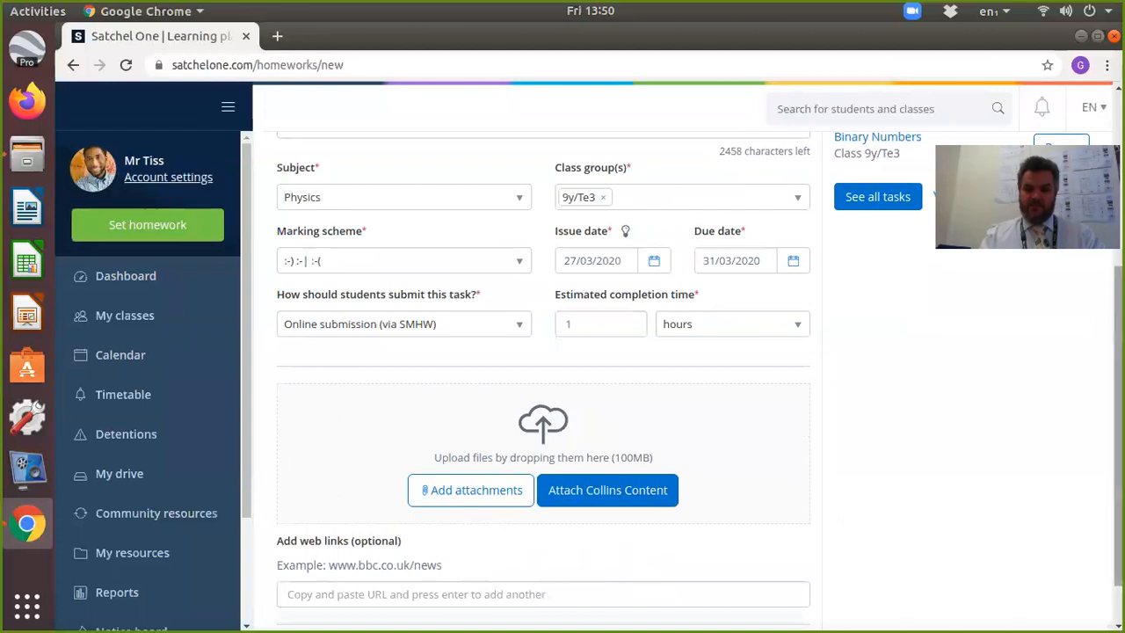
{"action": "scroll", "coordinate": [699, 378], "scroll_direction": "down", "scroll_amount": 2}
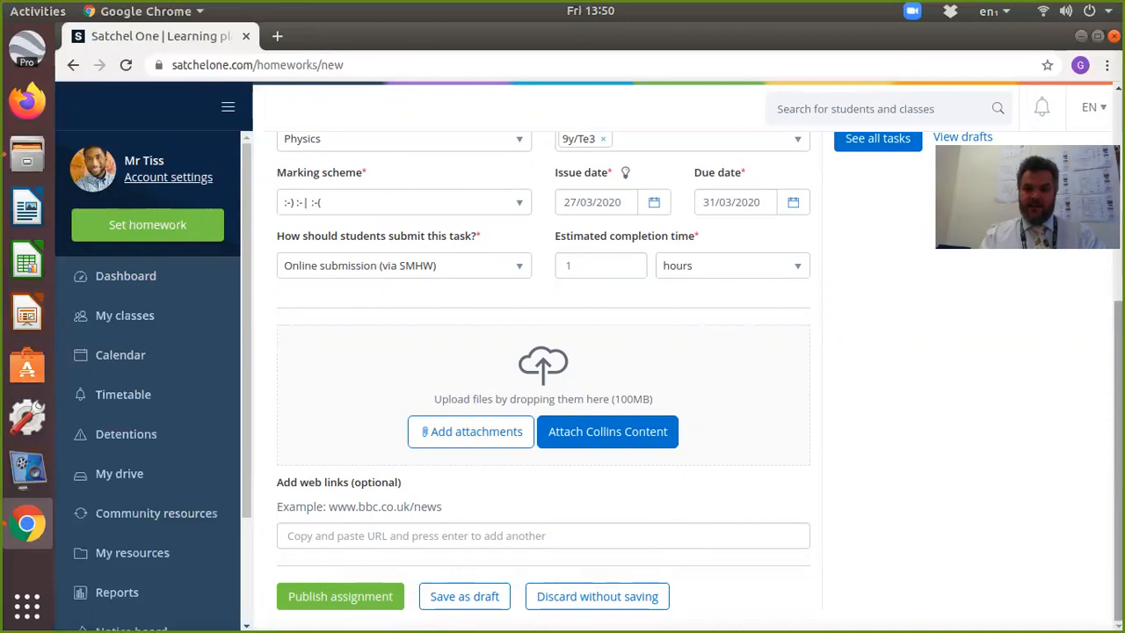
{"action": "scroll", "coordinate": [542, 378], "scroll_direction": "up", "scroll_amount": 5}
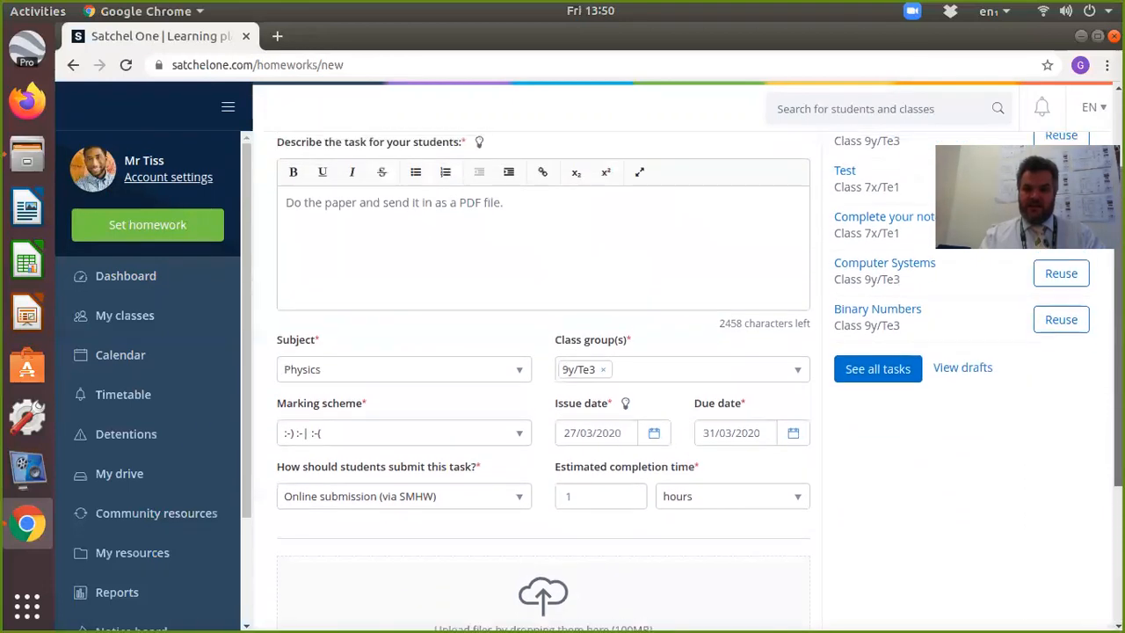
{"action": "scroll", "coordinate": [543, 379], "scroll_direction": "up", "scroll_amount": 1}
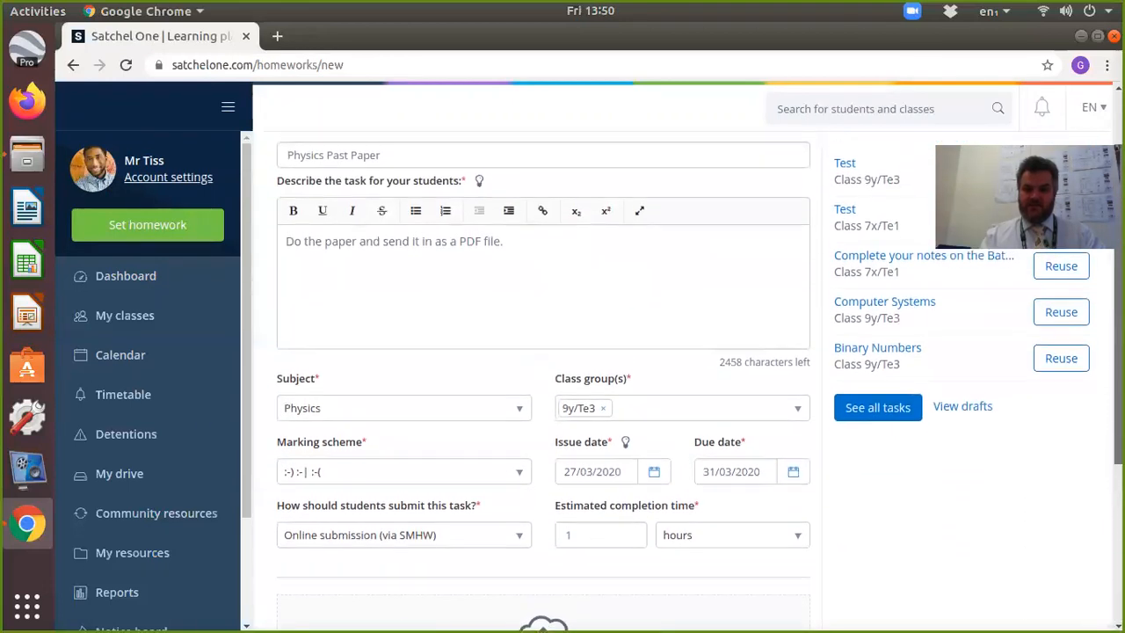
{"action": "scroll", "coordinate": [543, 378], "scroll_direction": "up", "scroll_amount": 2}
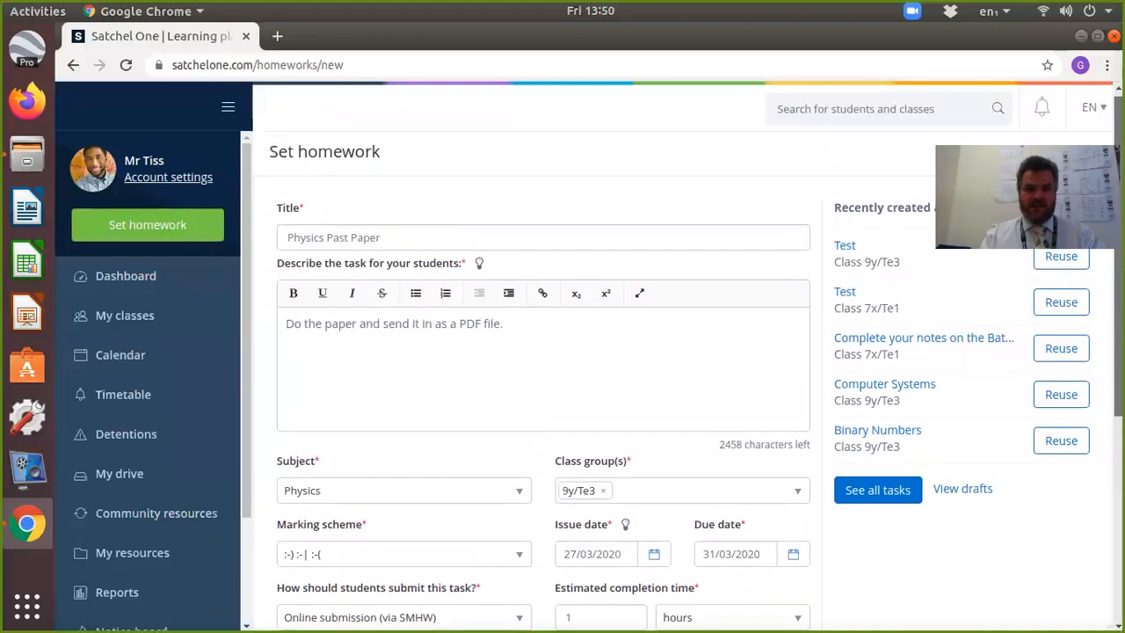
Discard the Physics Past Paper homework without saving it
{"action": "scroll", "coordinate": [543, 379], "scroll_direction": "down", "scroll_amount": 5}
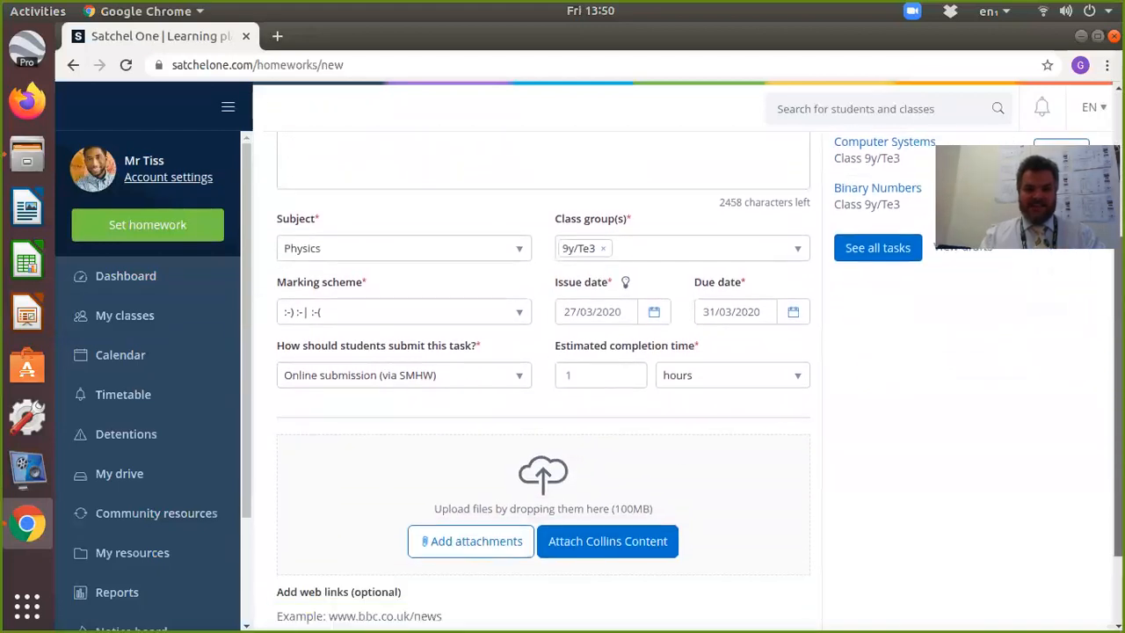
{"action": "scroll", "coordinate": [543, 378], "scroll_direction": "down", "scroll_amount": 2}
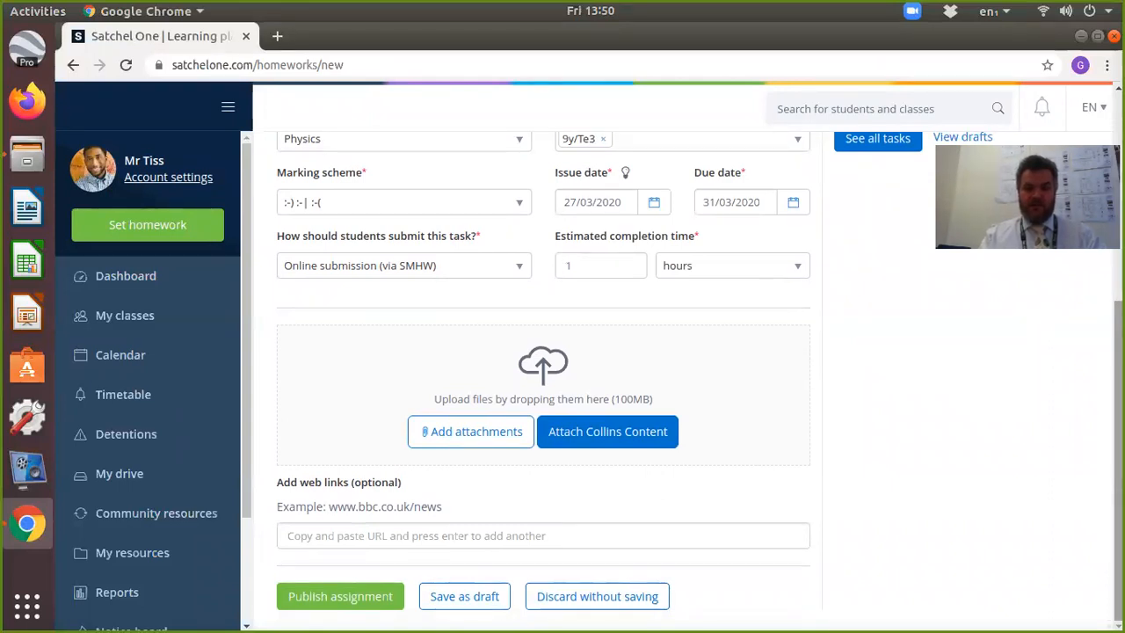
{"action": "left_click", "coordinate": [560, 602]}
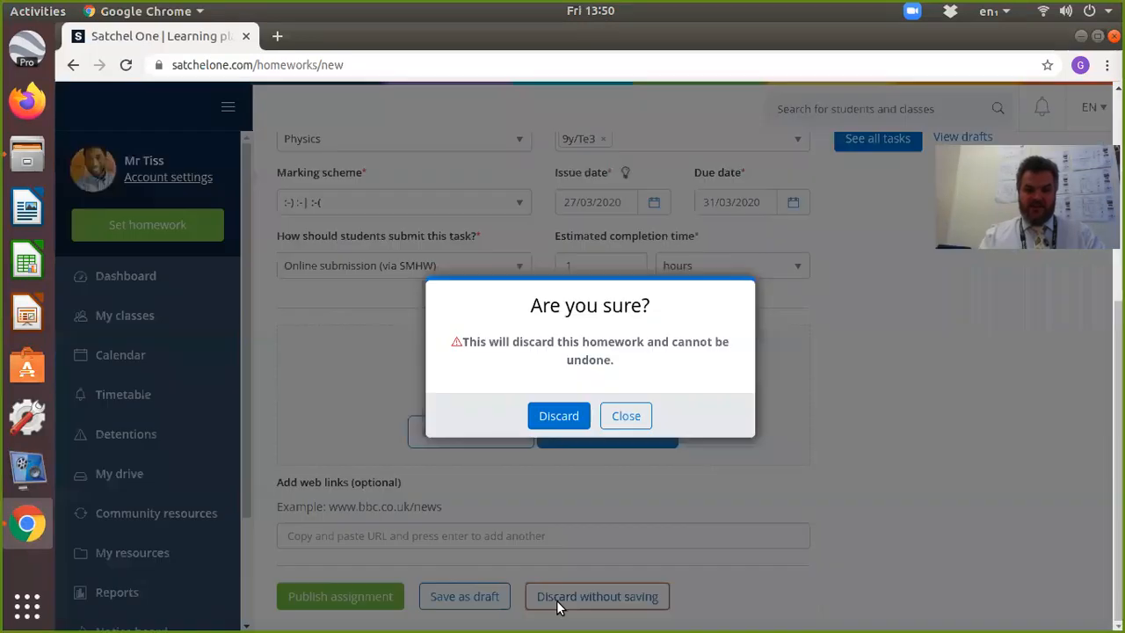
{"action": "left_click", "coordinate": [550, 418]}
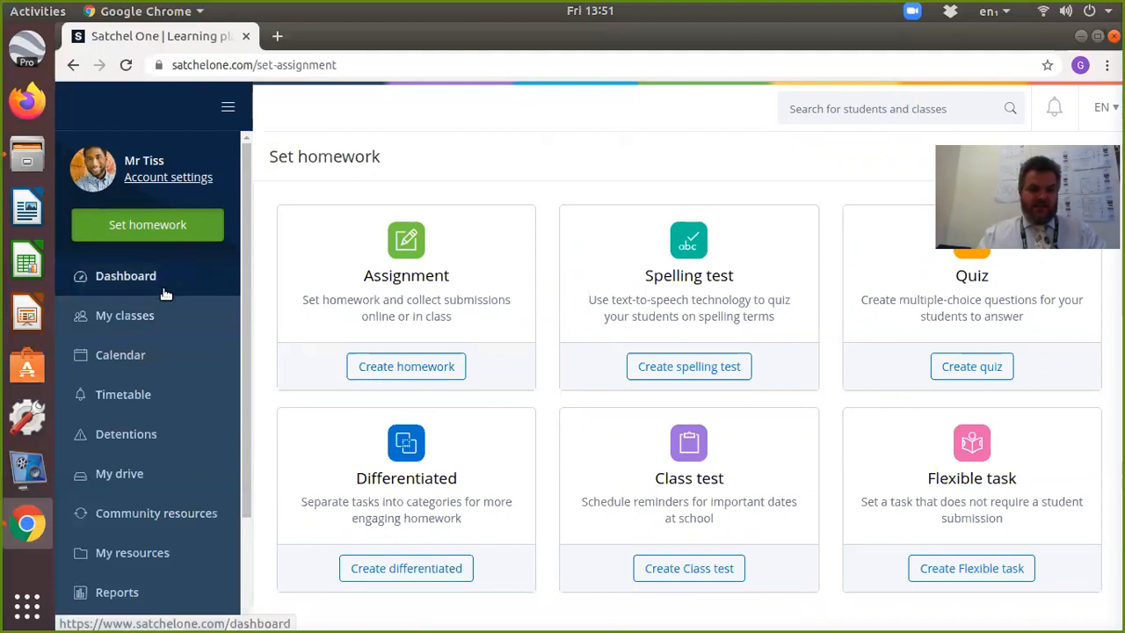
Open class 9y/Te3 and bring up the assessment page for its "Future of electric cars" homework
{"action": "left_click", "coordinate": [138, 320]}
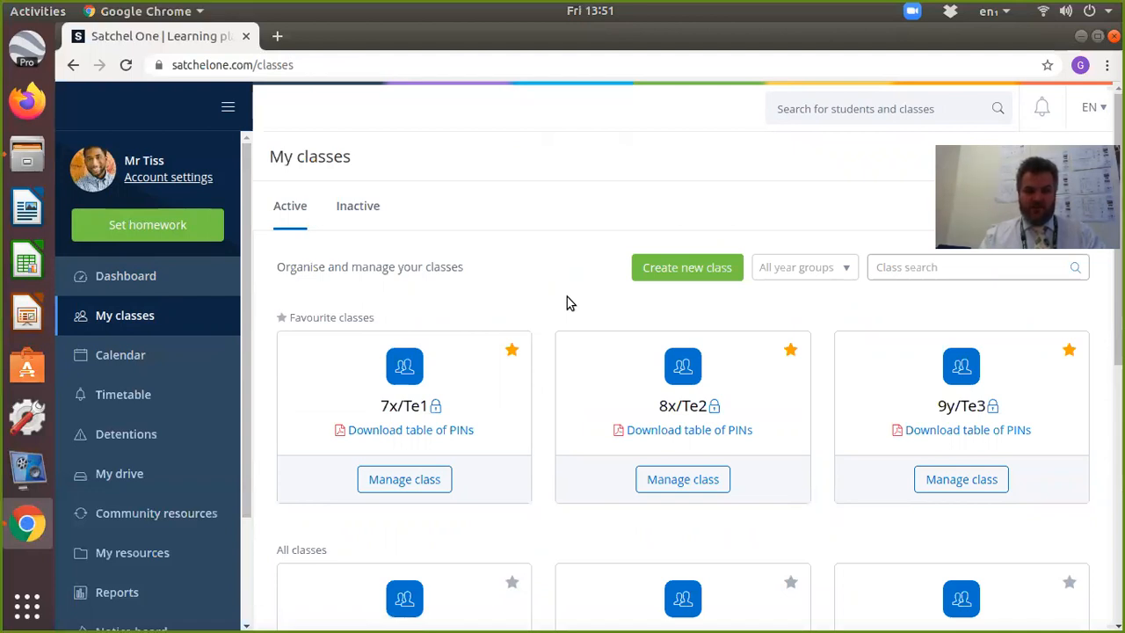
{"action": "left_click", "coordinate": [953, 489]}
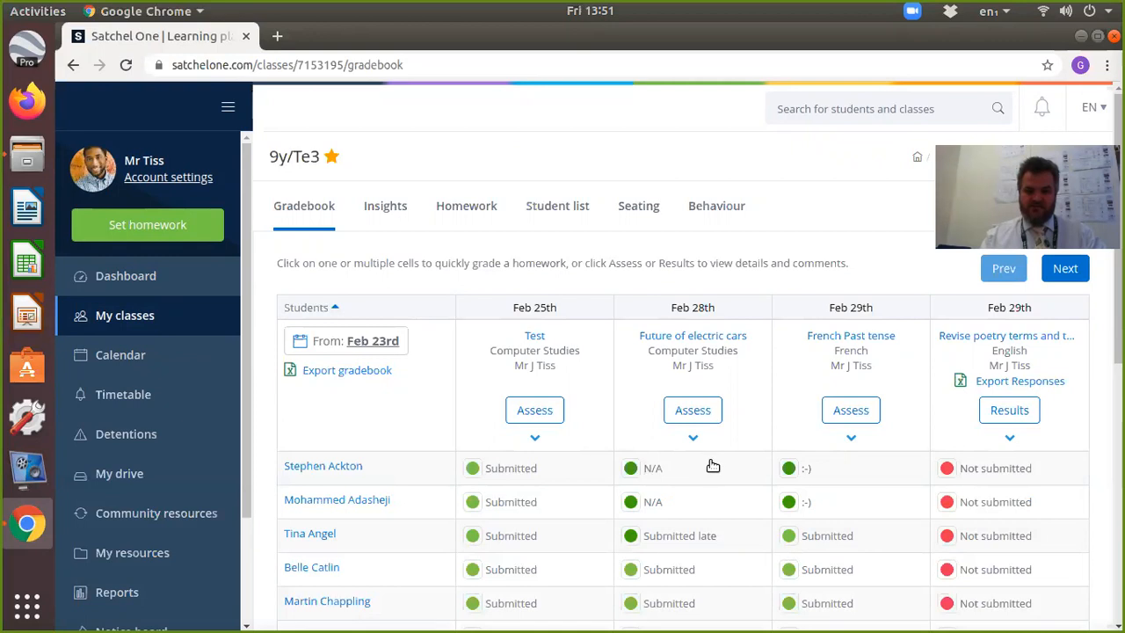
{"action": "left_click", "coordinate": [694, 414]}
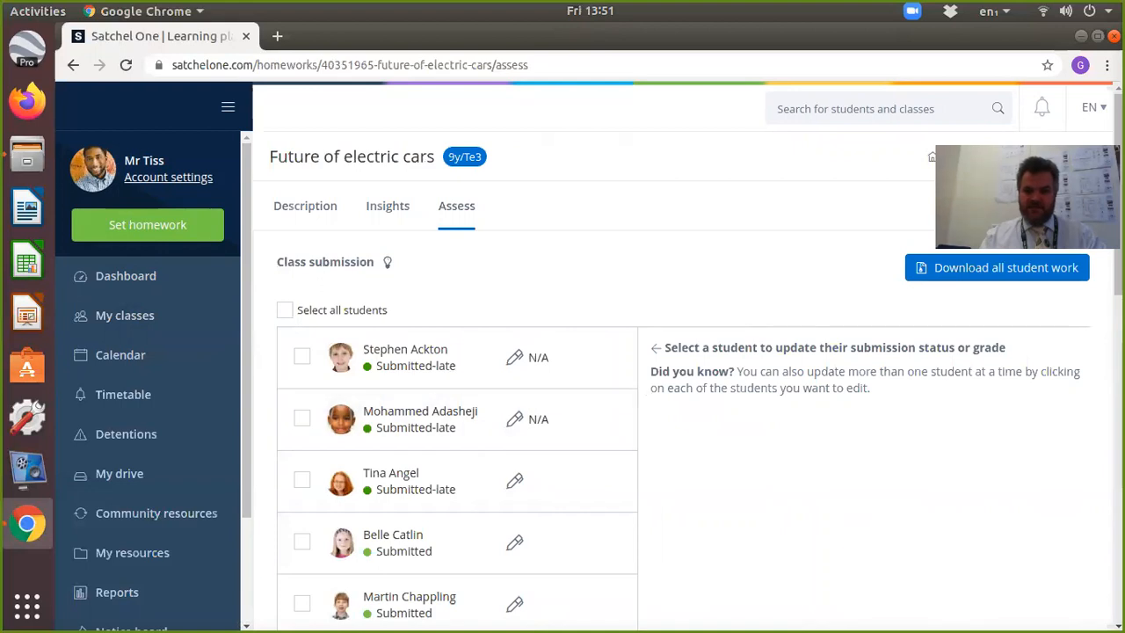
{"action": "scroll", "coordinate": [677, 395], "scroll_direction": "down", "scroll_amount": 3}
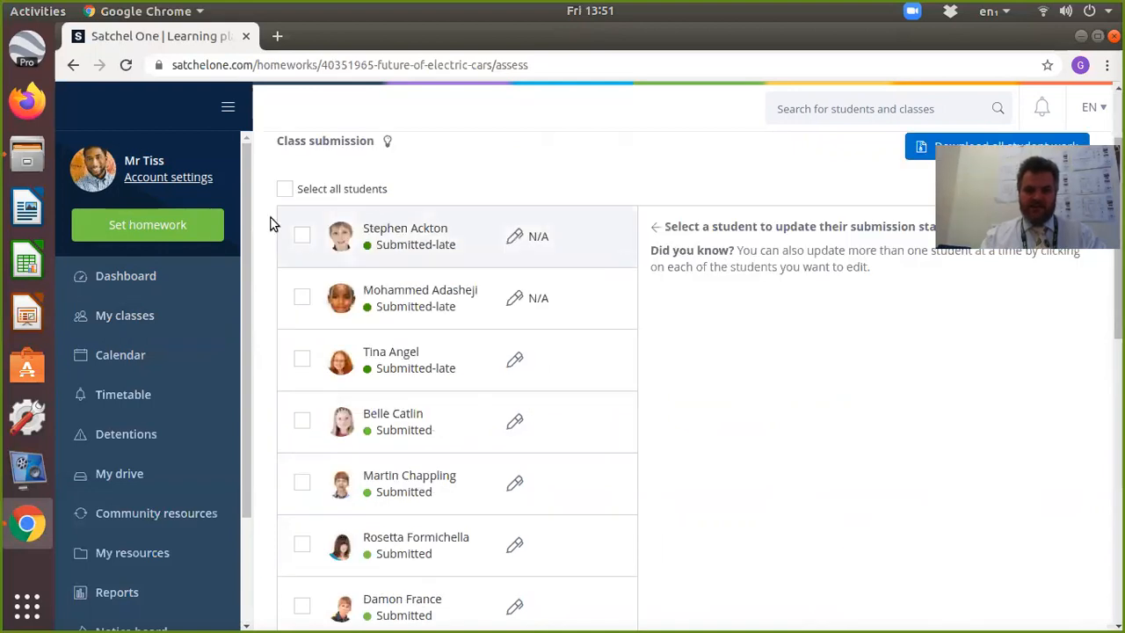
Select the first student in the submission list and examine the status, grade and comment controls without changing anything
{"action": "left_click", "coordinate": [302, 236]}
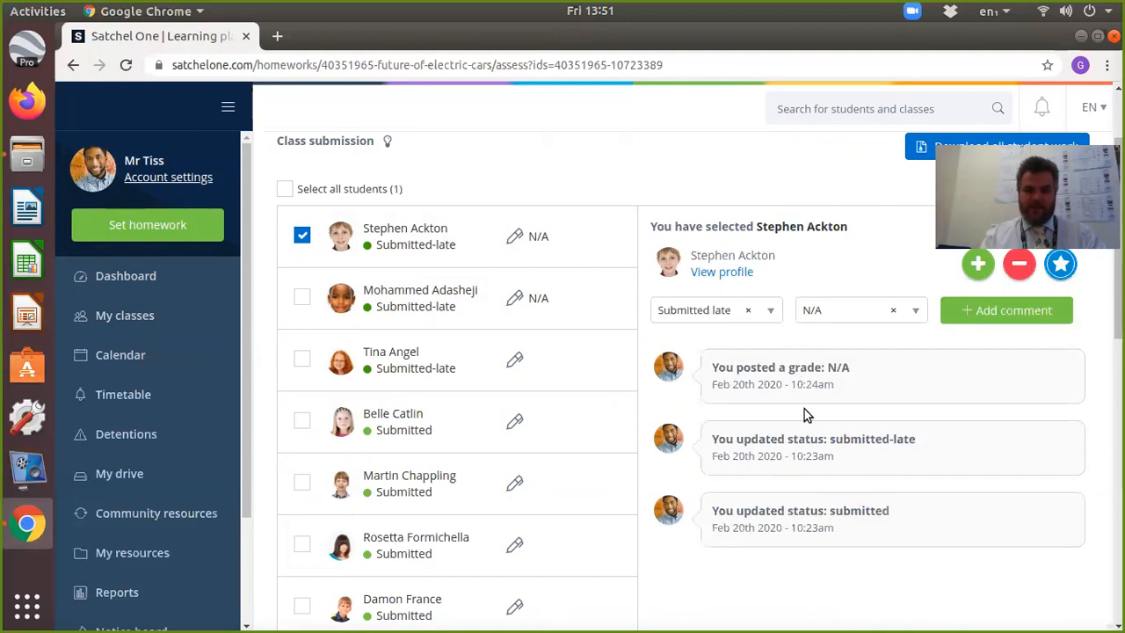
{"action": "left_click", "coordinate": [917, 313]}
{"action": "left_click", "coordinate": [917, 313]}
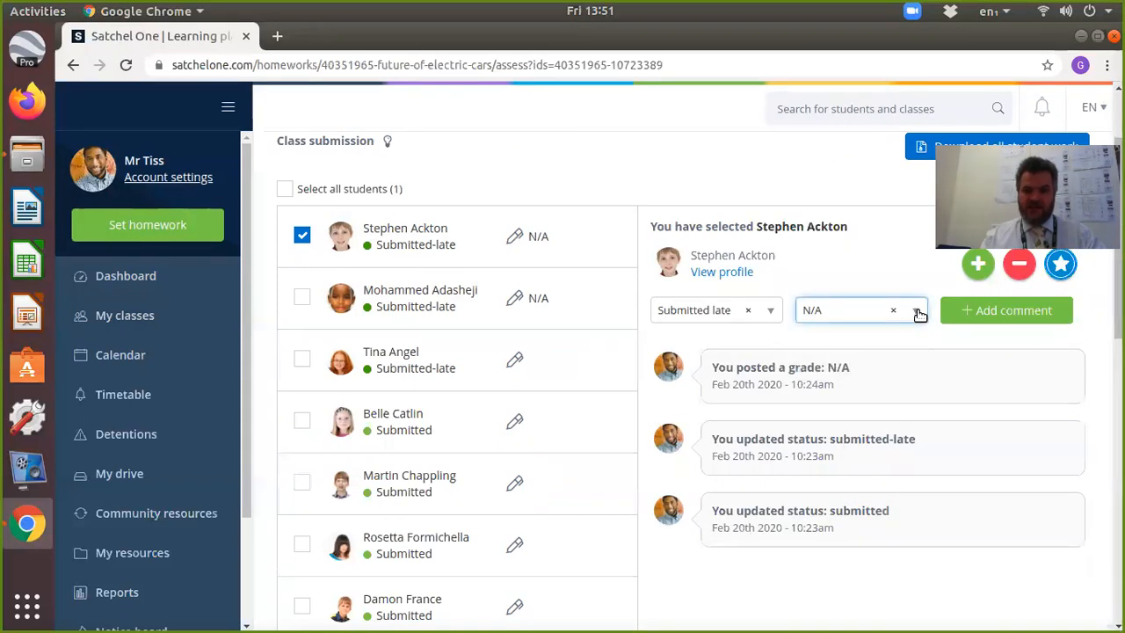
{"action": "left_click", "coordinate": [773, 314]}
{"action": "left_click", "coordinate": [775, 315]}
{"action": "left_click", "coordinate": [773, 313]}
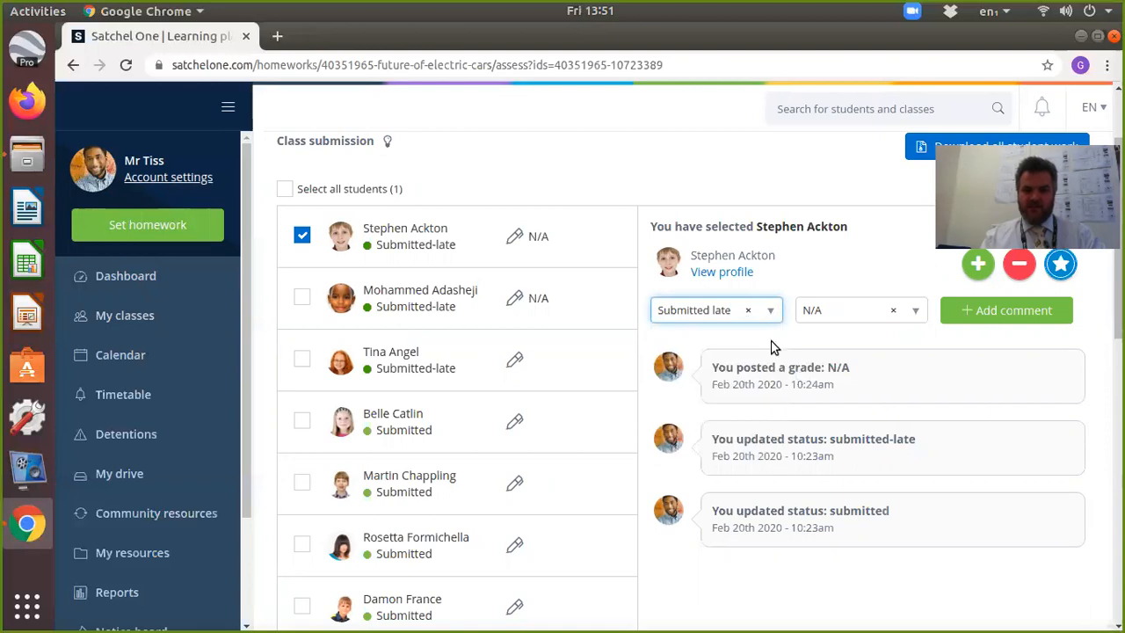
{"action": "left_click", "coordinate": [1002, 314]}
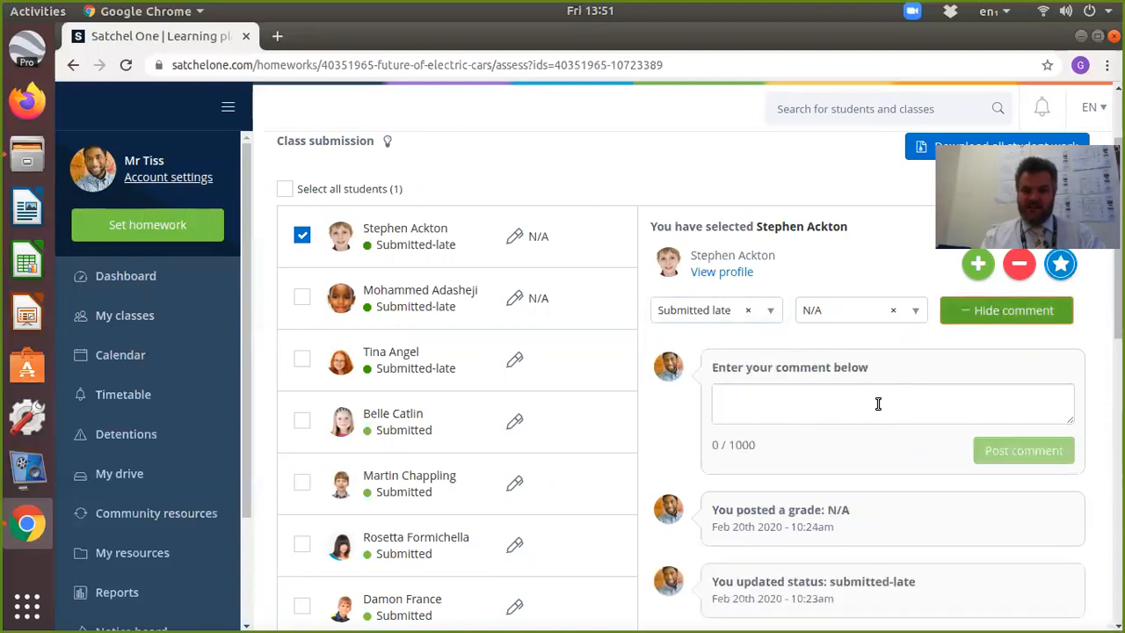
{"action": "left_click", "coordinate": [1052, 315]}
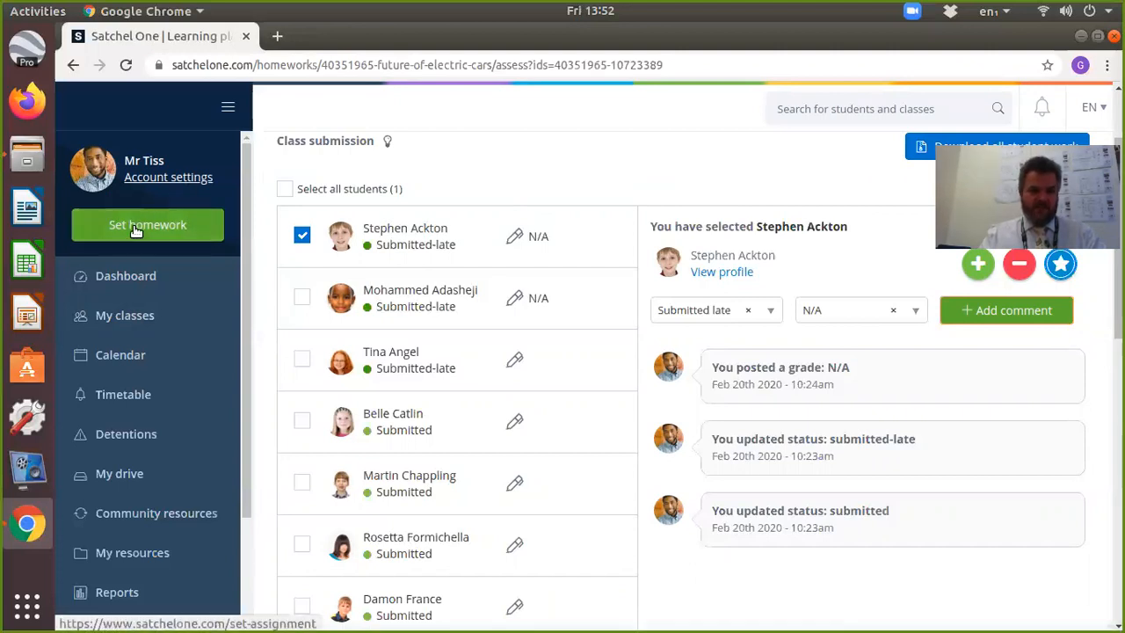
Return to the dashboard and look over the tasks due, notifications, announcements and events
{"action": "left_click", "coordinate": [130, 280]}
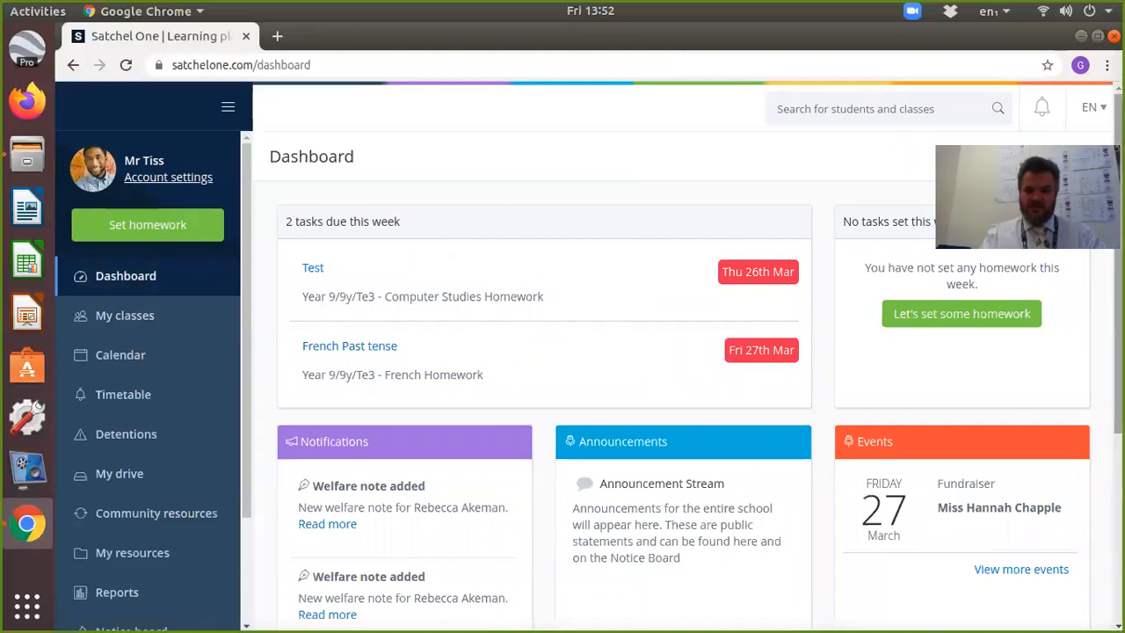
{"action": "scroll", "coordinate": [688, 355], "scroll_direction": "down", "scroll_amount": 3}
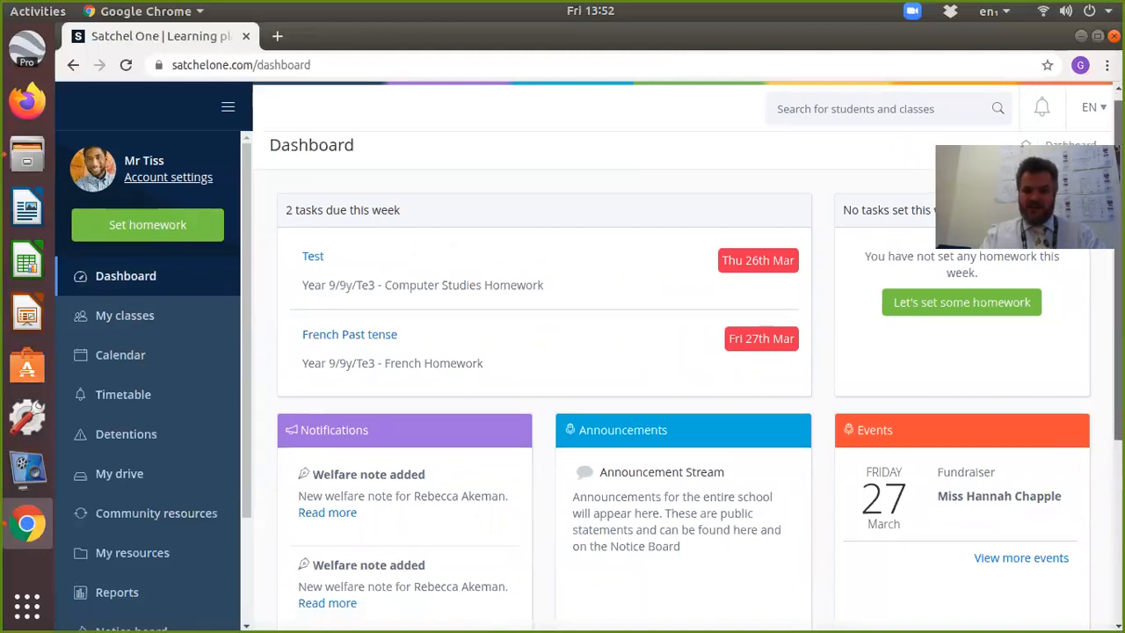
{"action": "left_click_drag", "start_coordinate": [1117, 330], "coordinate": [1117, 355]}
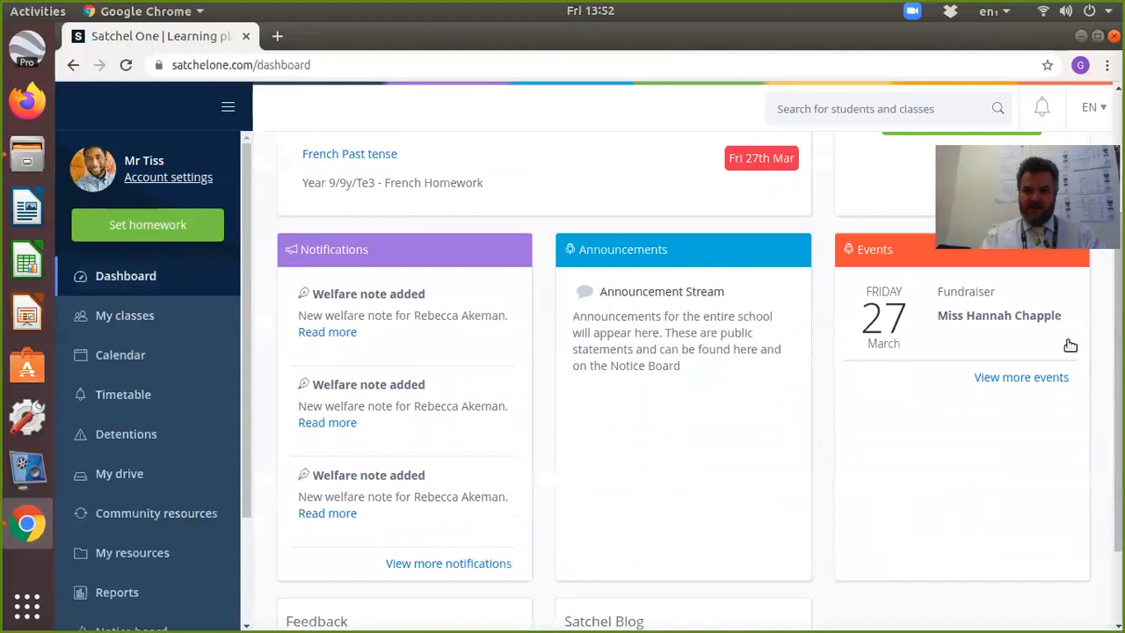
{"action": "left_click_drag", "start_coordinate": [1117, 355], "coordinate": [1118, 247]}
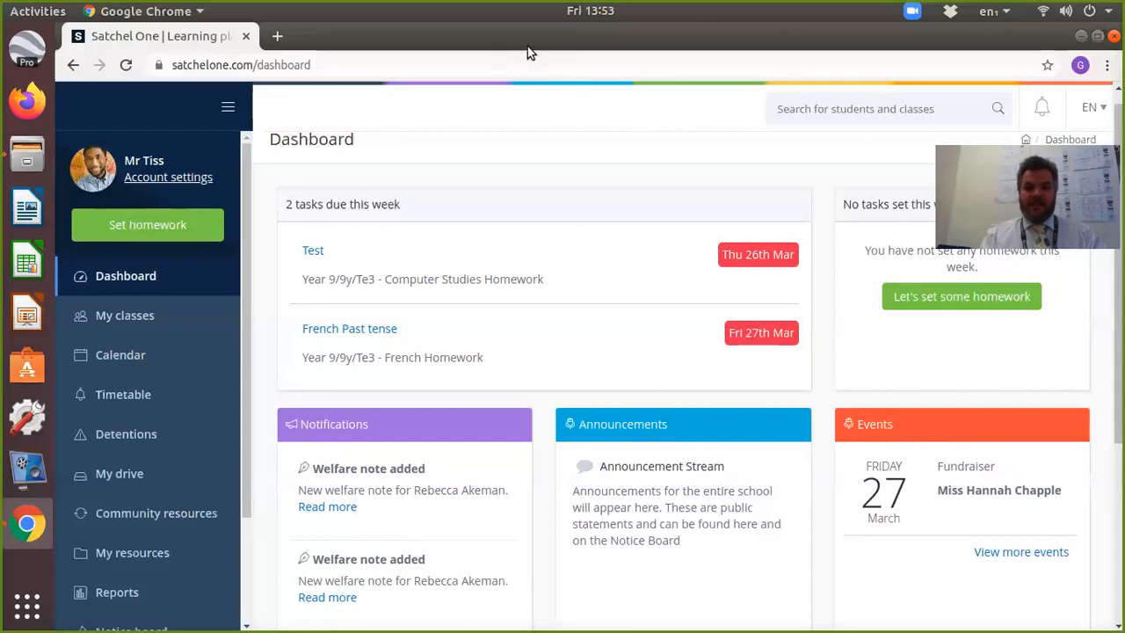
{"action": "left_click", "coordinate": [769, 56]}
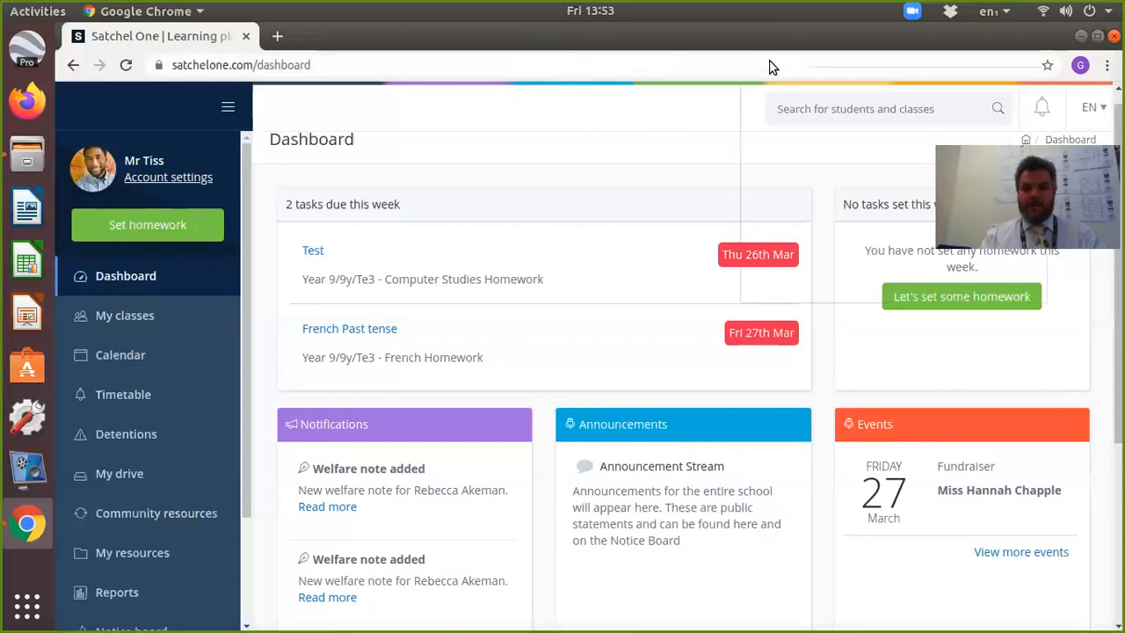